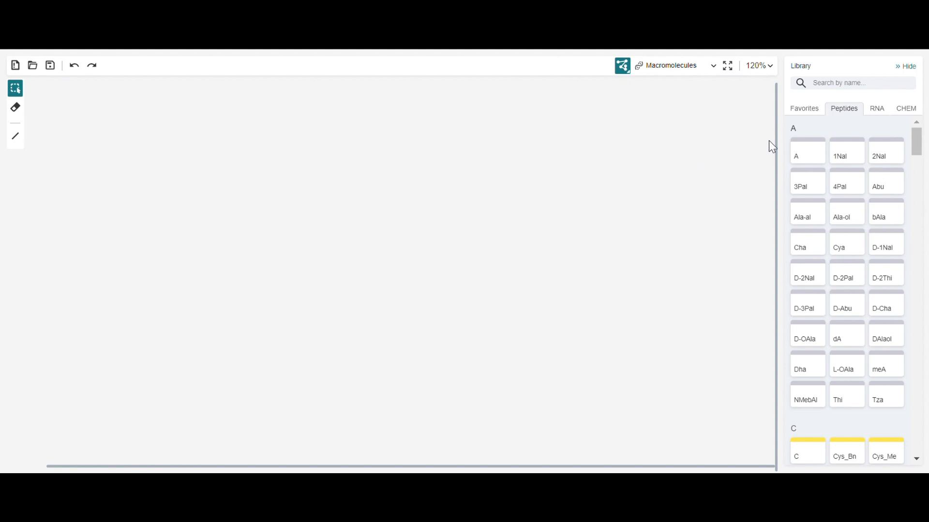
Place the RNA presets C, U, U, G, A, G, G in a spaced row across the upper canvas.
click(878, 115)
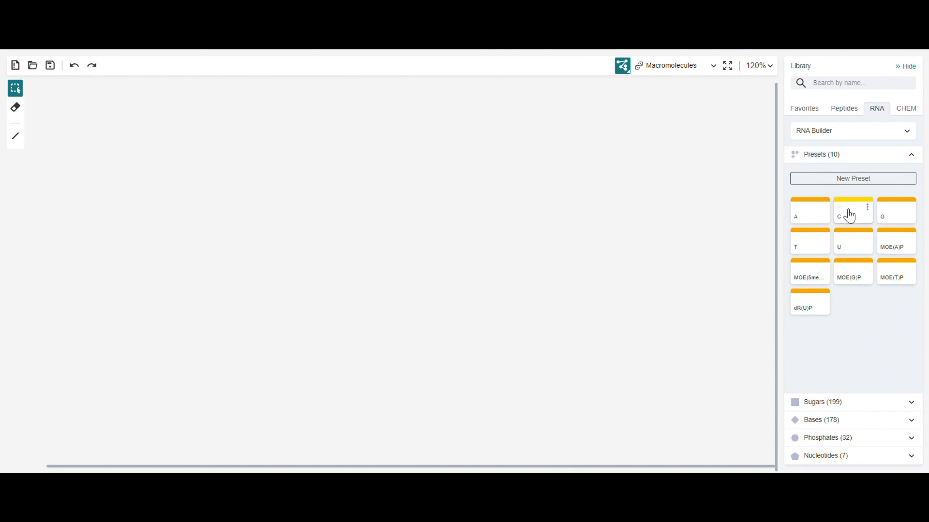
drag(847, 214, 196, 129)
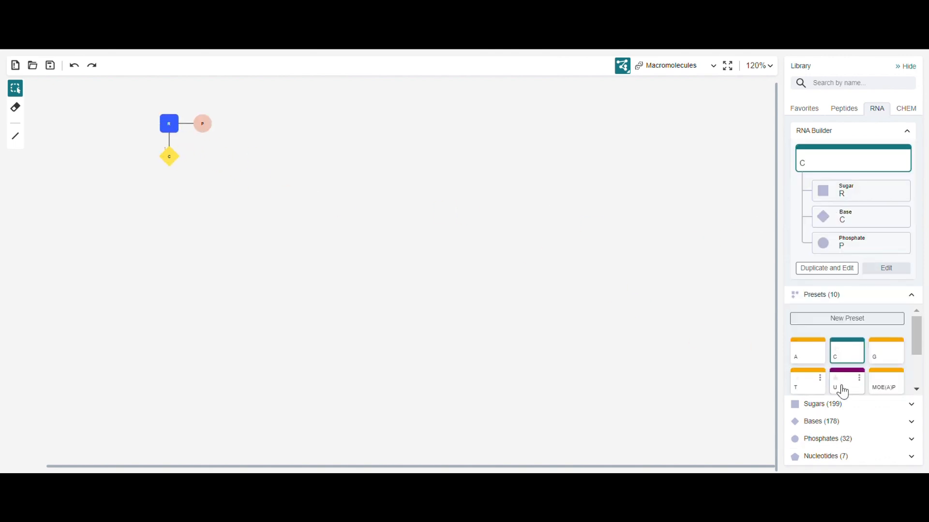
drag(842, 385, 324, 125)
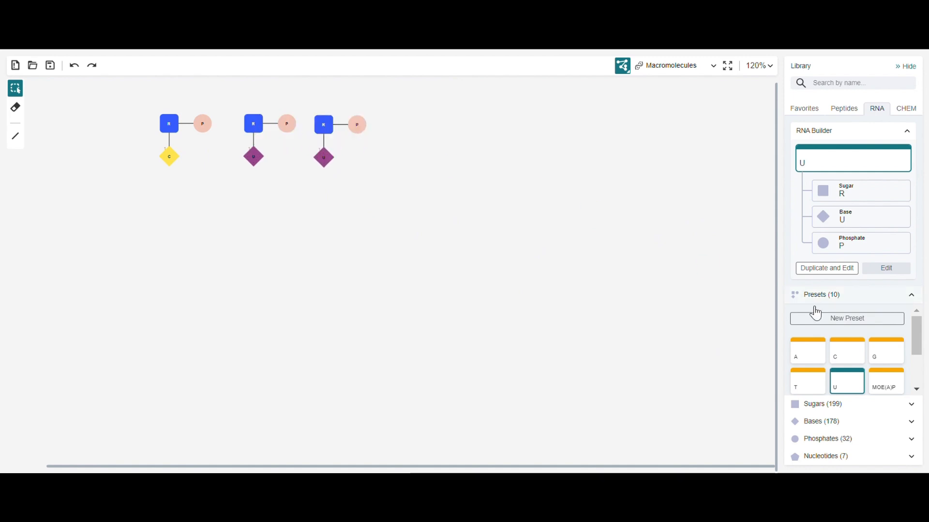
drag(886, 350, 390, 124)
drag(798, 349, 467, 124)
drag(880, 360, 541, 129)
click(543, 125)
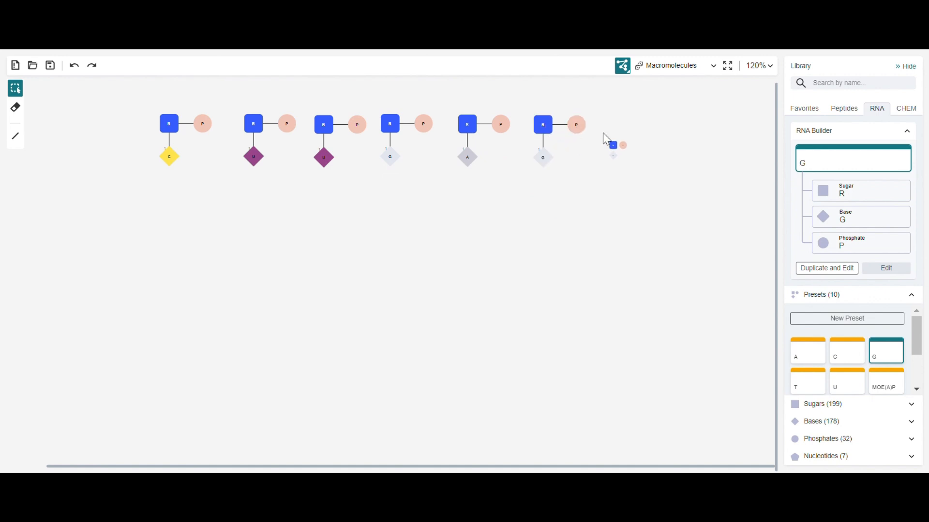
click(614, 124)
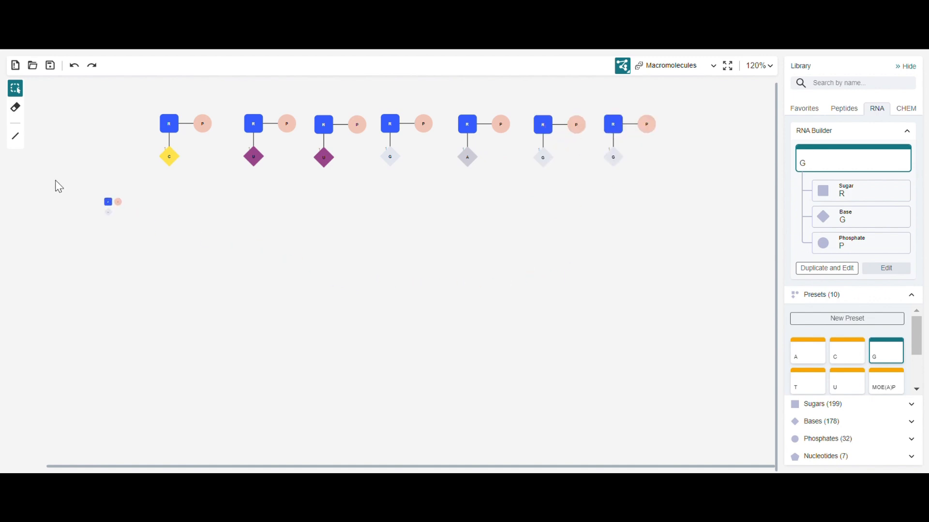
Bond each nucleotide's phosphate to the ribose of the next one to form a single seven-nucleotide RNA chain.
click(16, 137)
mouse_move(259, 130)
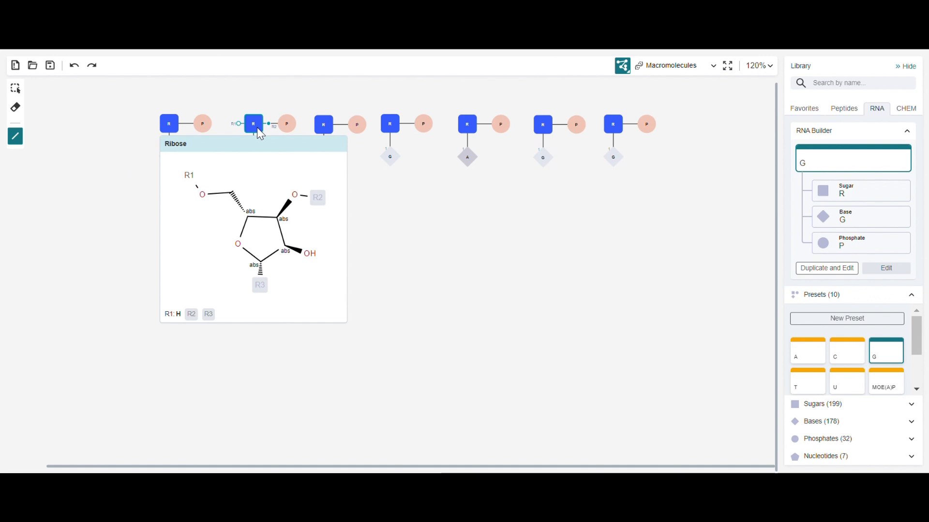
drag(257, 128, 218, 132)
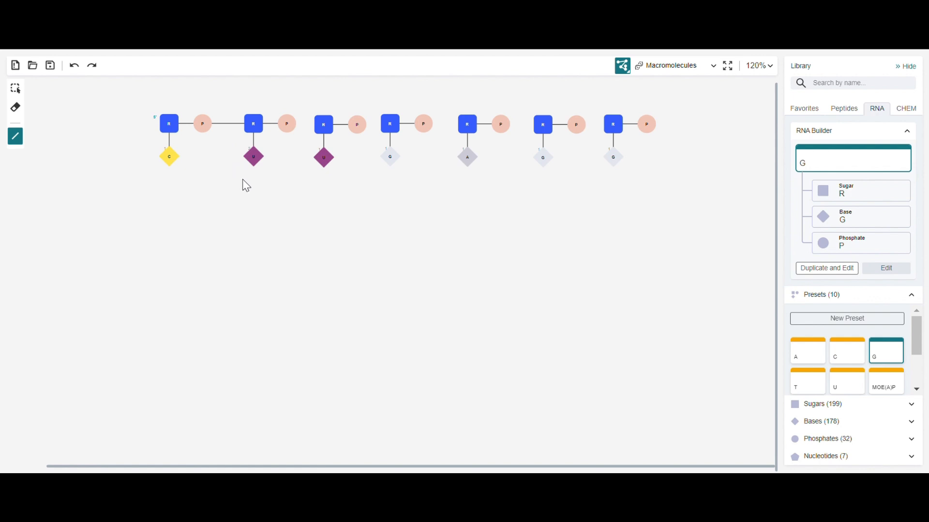
drag(288, 128, 613, 125)
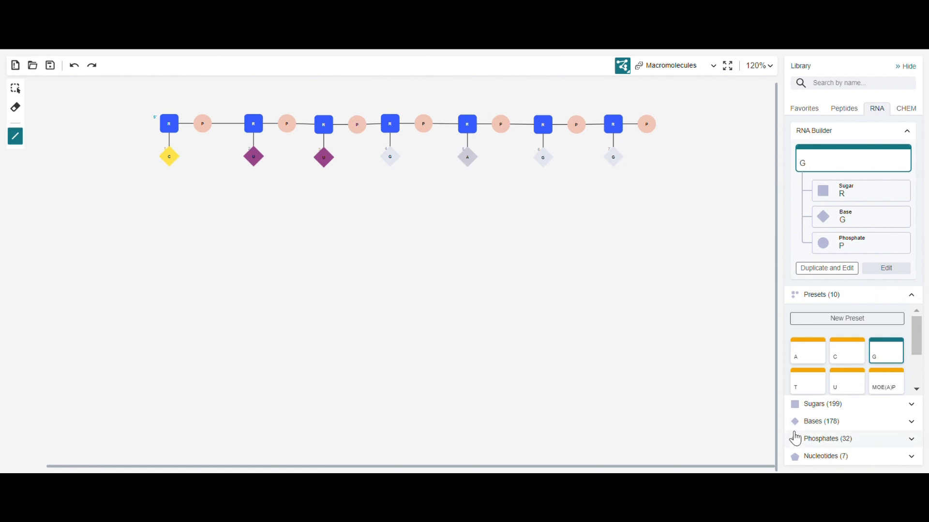
Place a separate phosphate P in front of the RNA chain's first ribose.
click(830, 440)
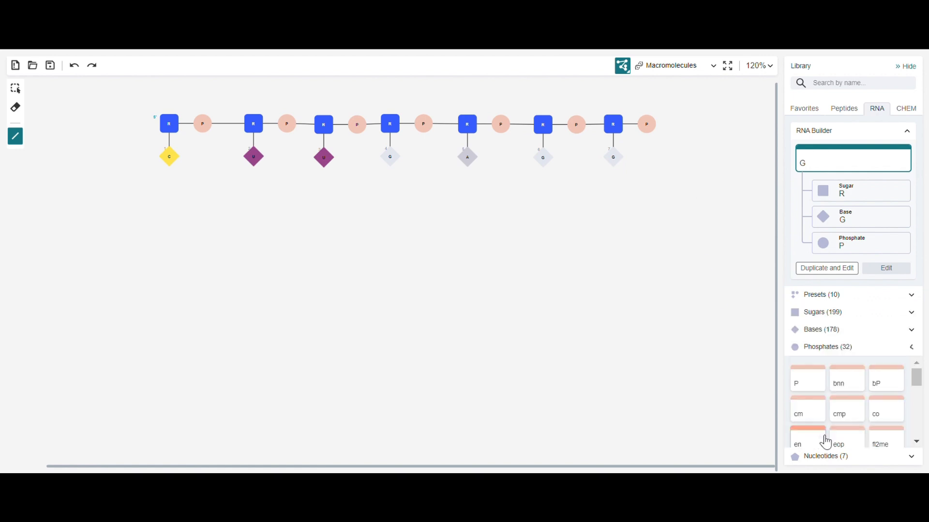
click(809, 385)
click(120, 123)
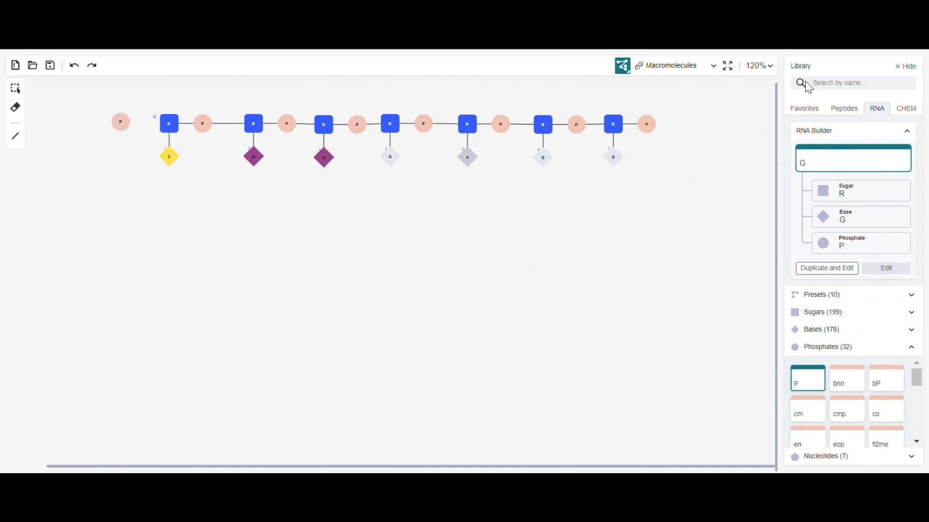
Find the am6 sugar by searching for 5'-6, place it before the lone phosphate, and bond it through that phosphate to the first ribose.
click(824, 83)
text(5'-6)
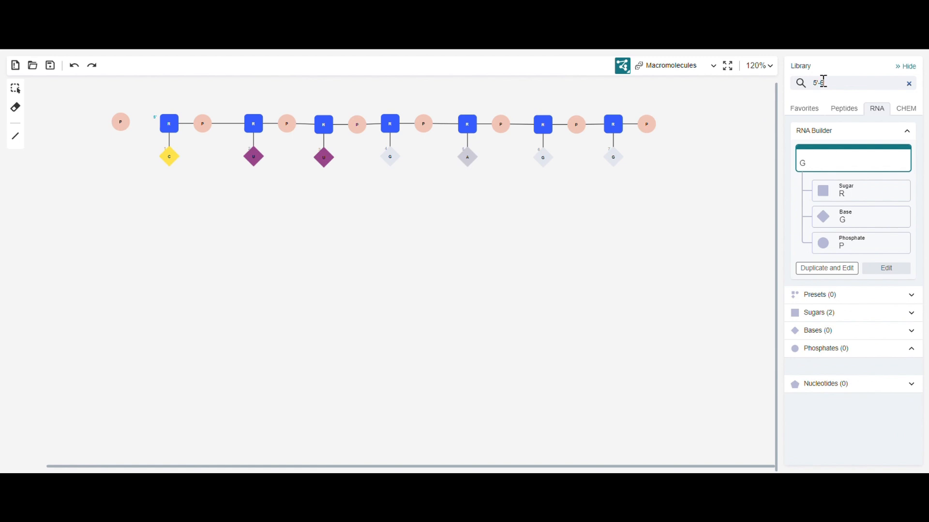
click(911, 313)
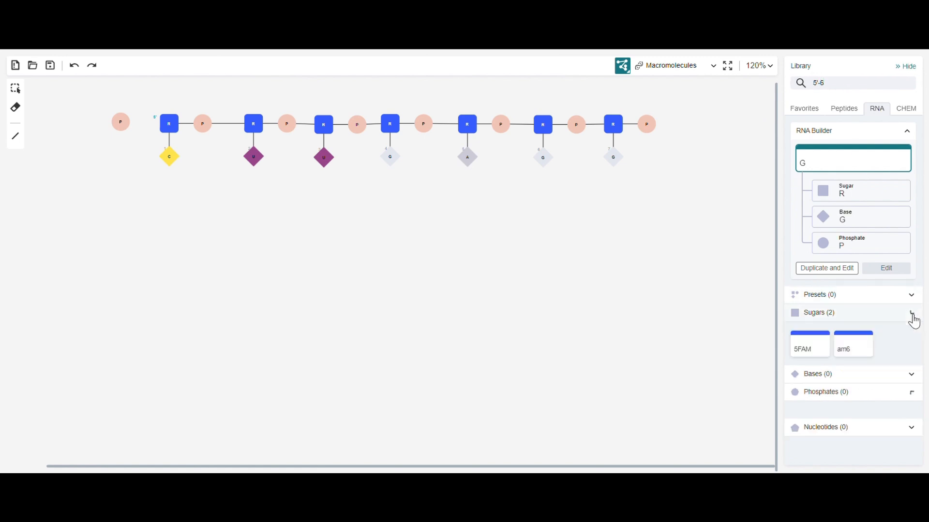
click(846, 356)
click(66, 120)
click(15, 136)
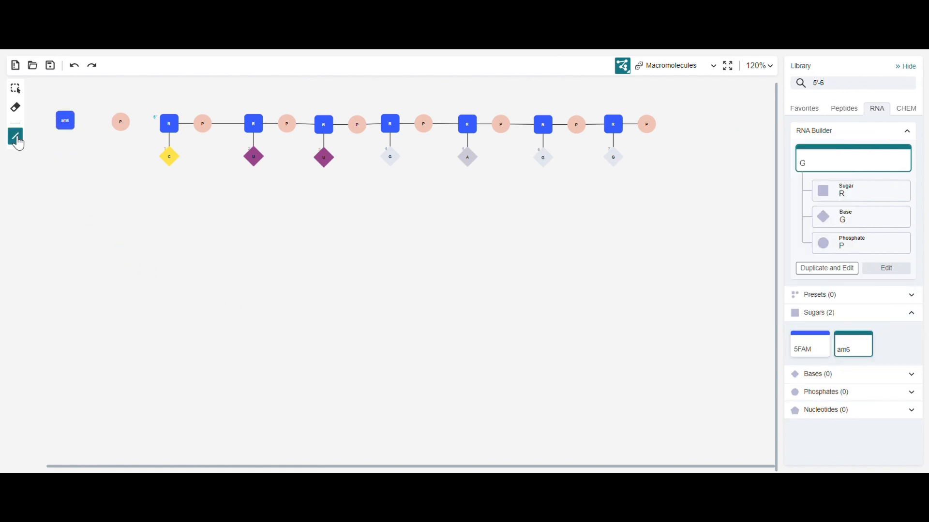
drag(66, 121, 168, 127)
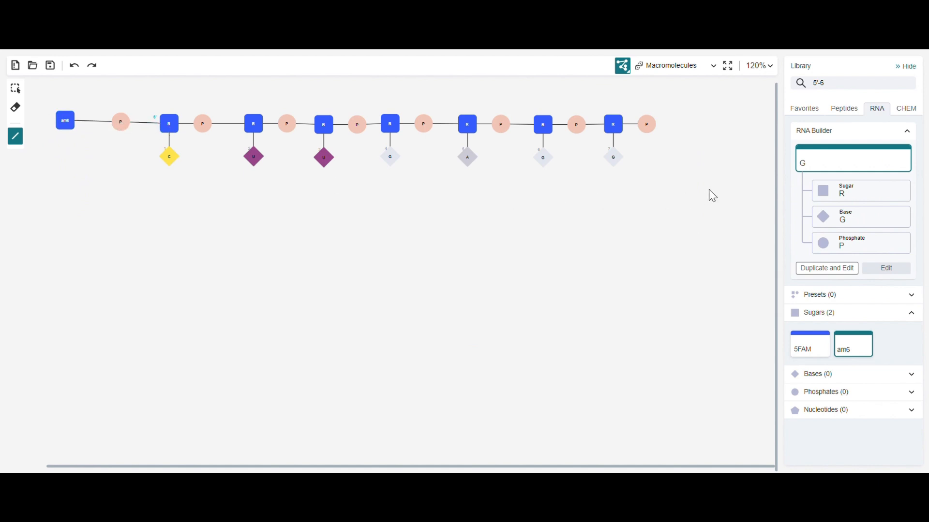
Clear the library search and place the SMCC chemical linker below am6.
click(908, 83)
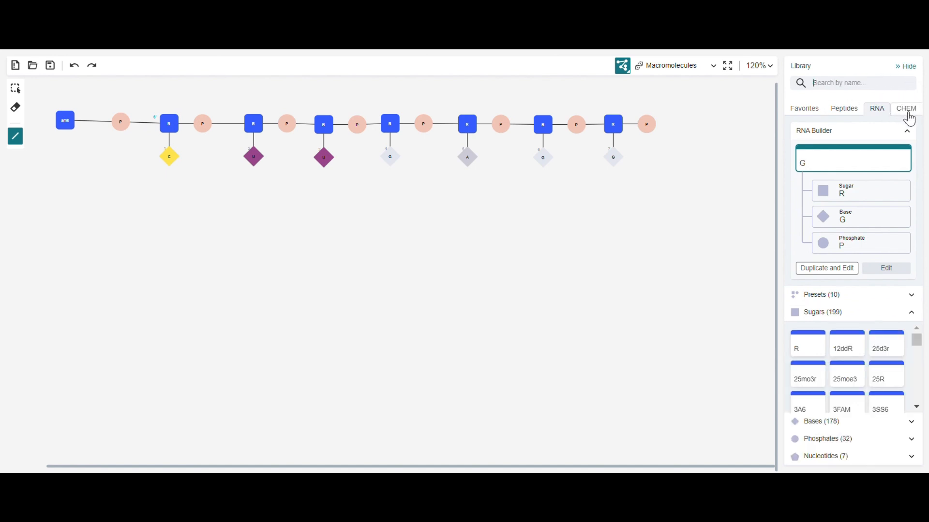
click(907, 109)
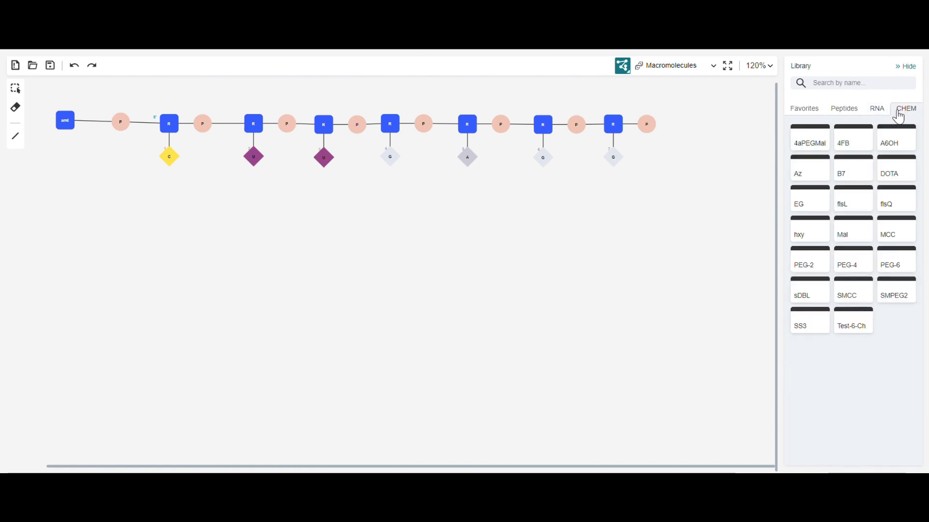
click(845, 295)
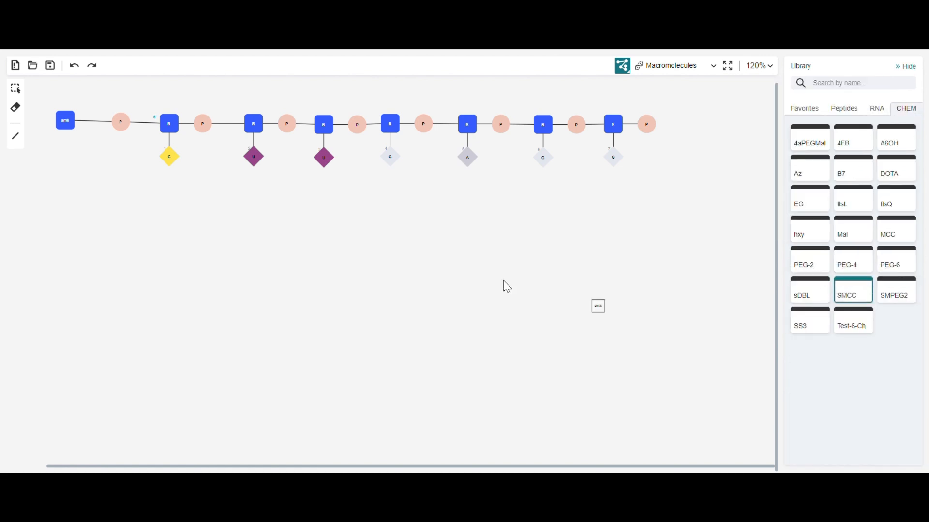
click(65, 183)
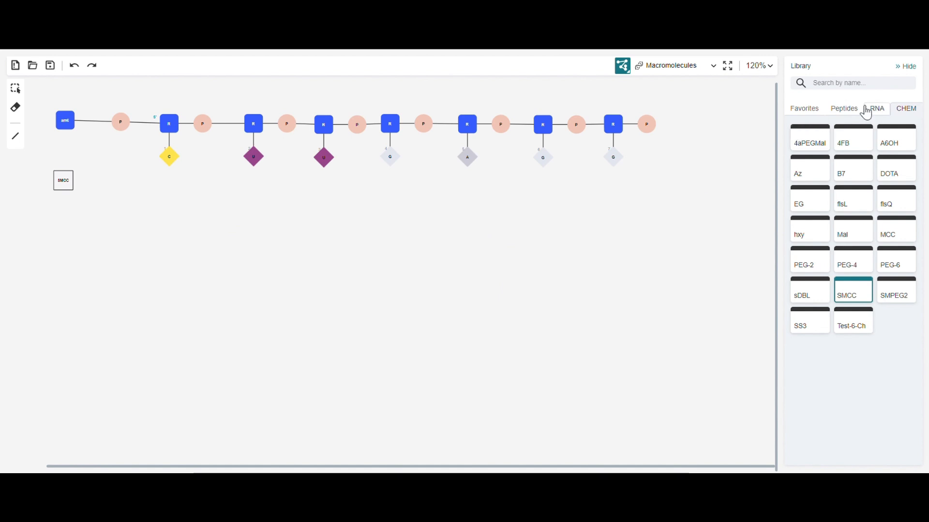
Place the peptide monomers A, C, G and K in a row below SMCC.
click(843, 111)
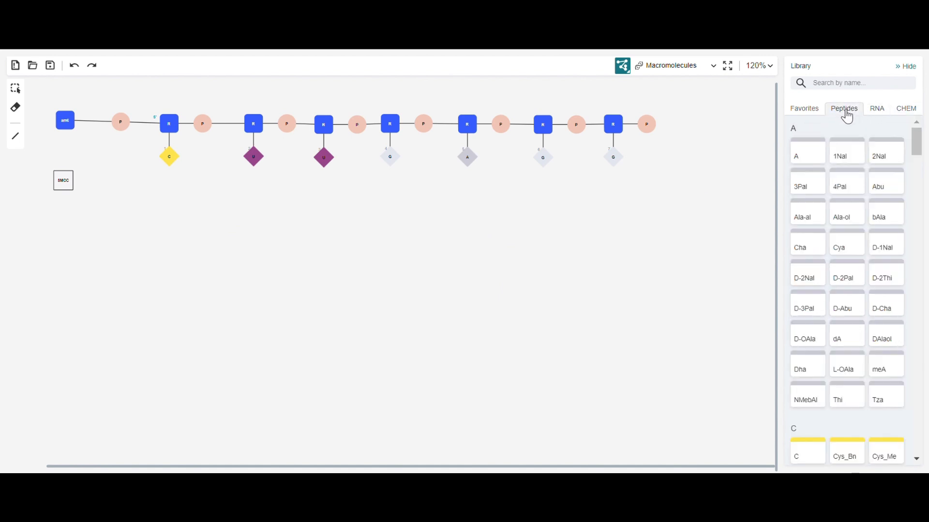
click(809, 148)
click(57, 222)
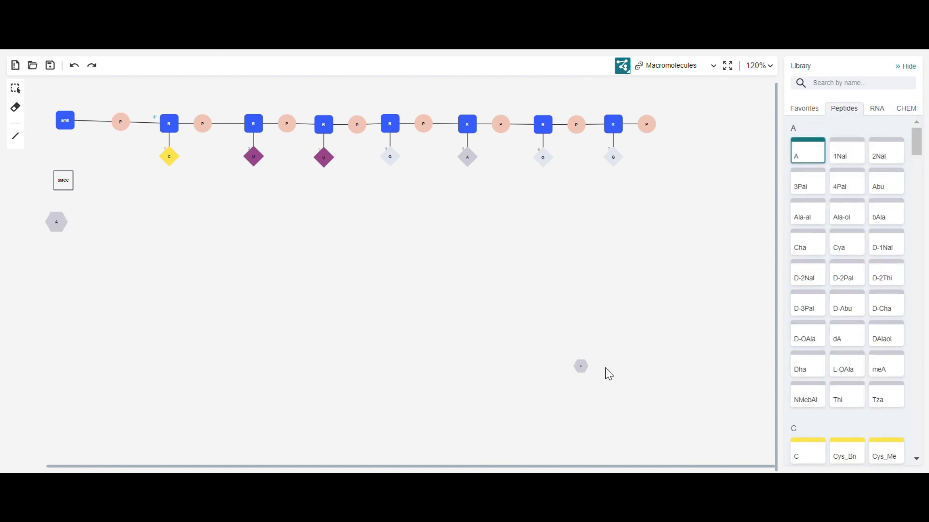
click(808, 451)
click(87, 221)
scroll(785, 262, down, 15)
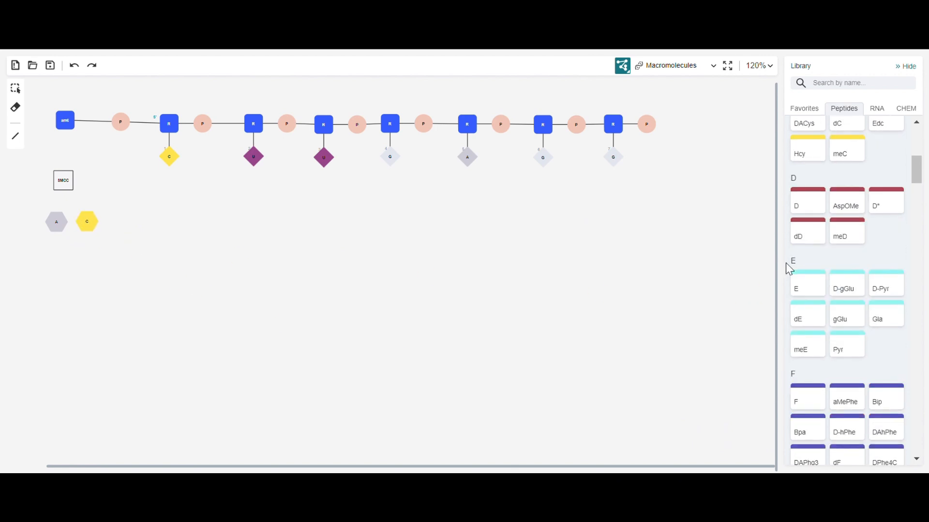
click(805, 333)
click(123, 225)
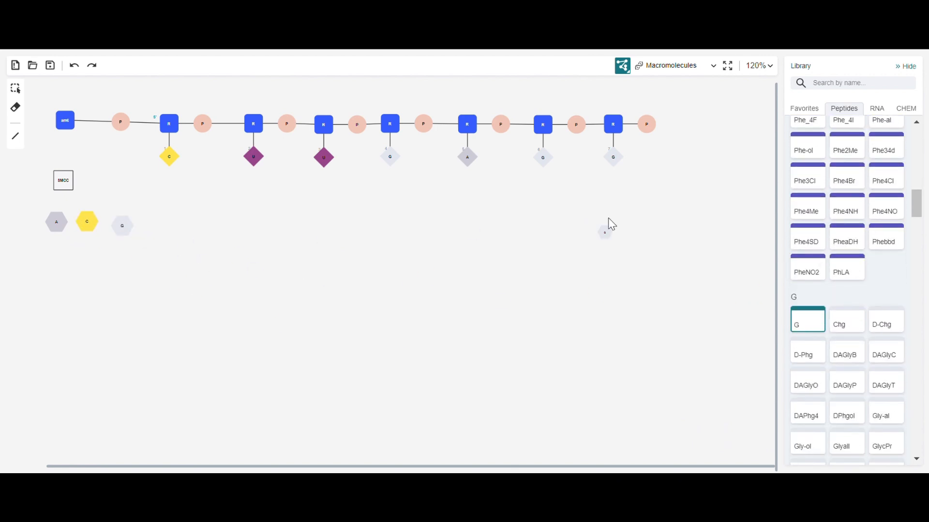
scroll(793, 228, down, 12)
click(807, 322)
click(154, 221)
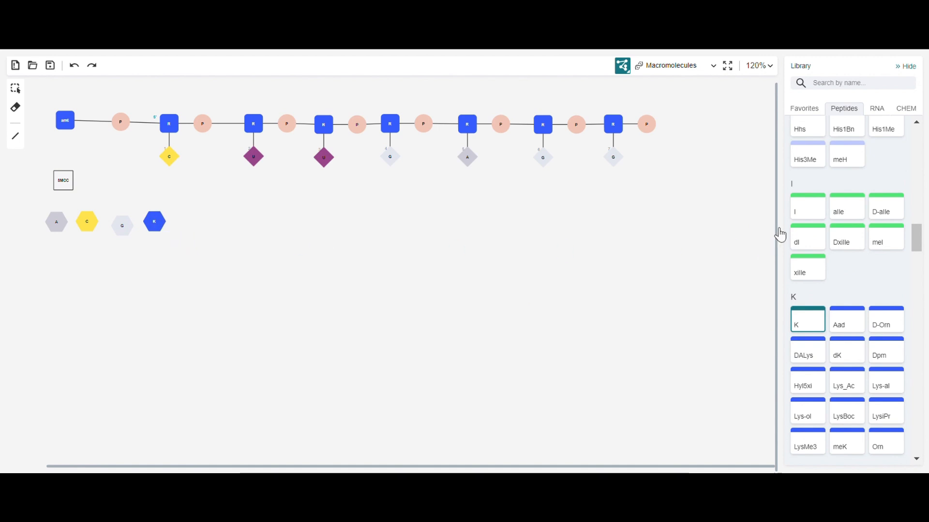
Extend the peptide row with the monomers E, D, K and R.
scroll(794, 217, up, 12)
click(805, 290)
click(192, 222)
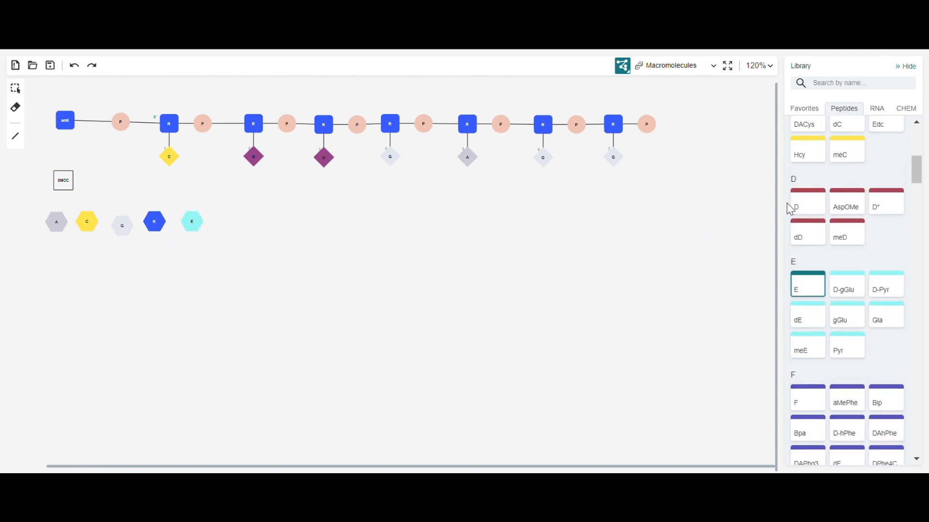
click(807, 201)
click(226, 222)
scroll(808, 254, down, 15)
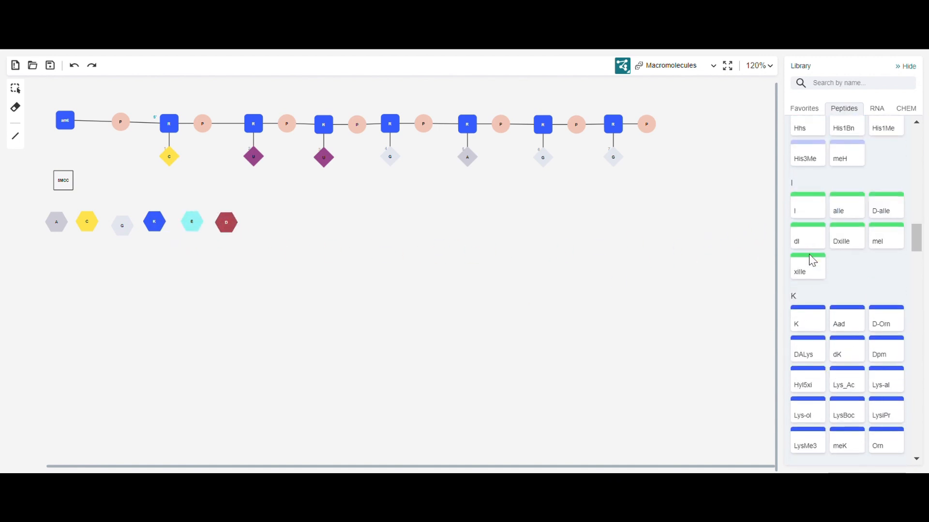
click(805, 249)
click(262, 222)
scroll(823, 242, down, 10)
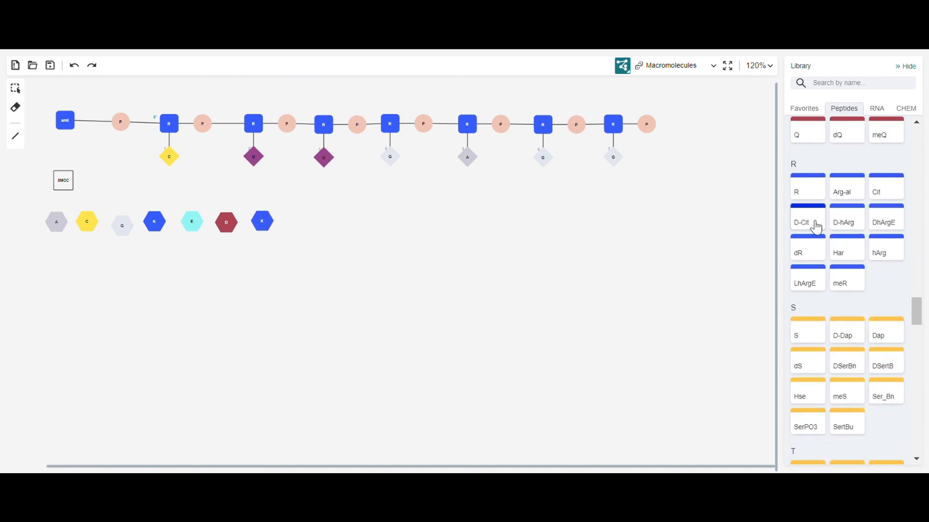
click(807, 186)
click(305, 222)
Bond the eight amino acids in order from A to R into one peptide chain.
click(15, 136)
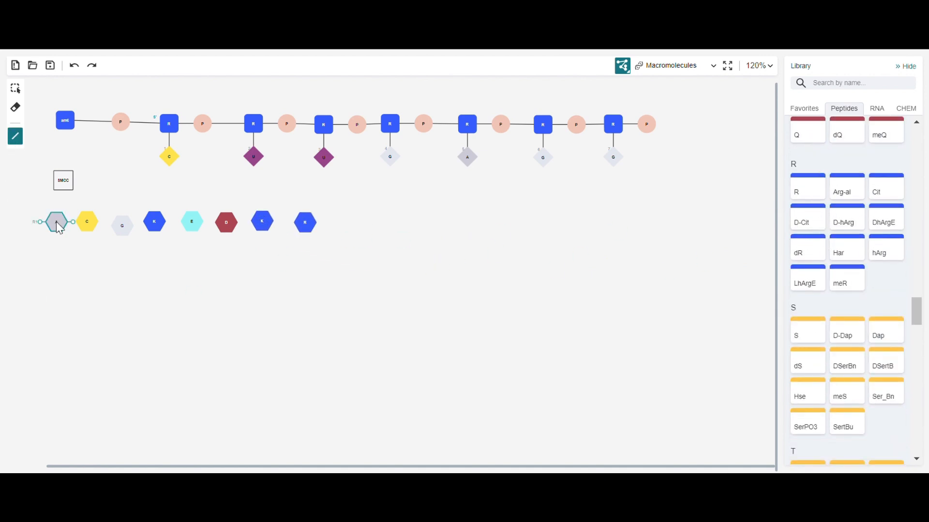
drag(57, 222, 120, 225)
drag(121, 225, 305, 223)
Bond SMCC to am6 using attachment point R1 on both, and bond SMCC to the peptide's cysteine C.
drag(67, 180, 65, 121)
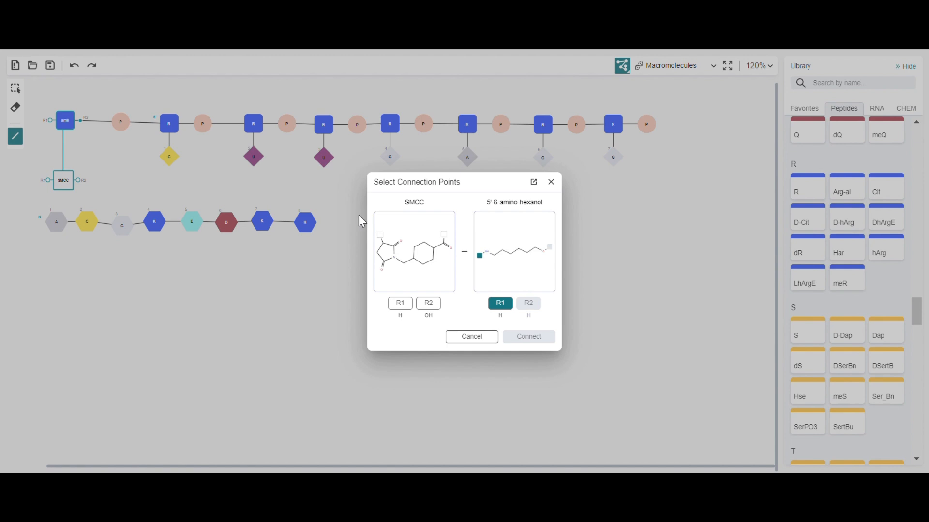
click(400, 304)
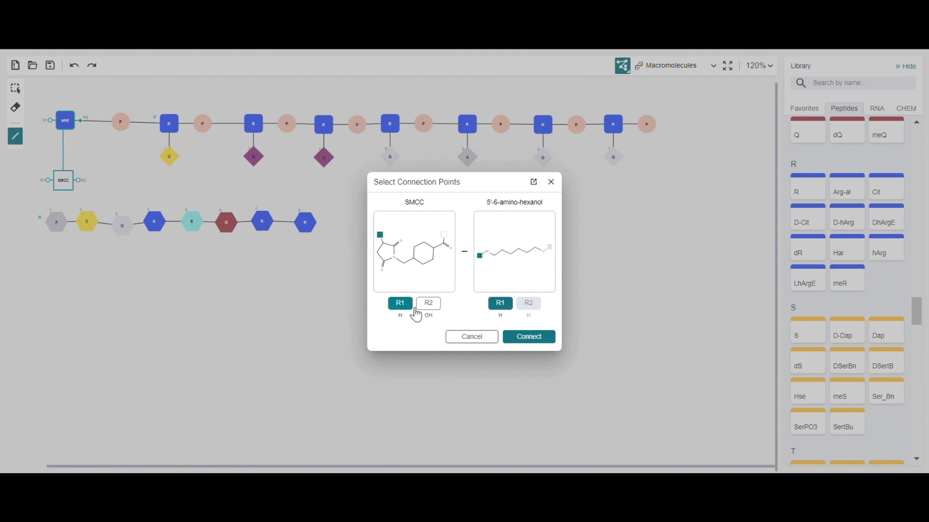
click(517, 338)
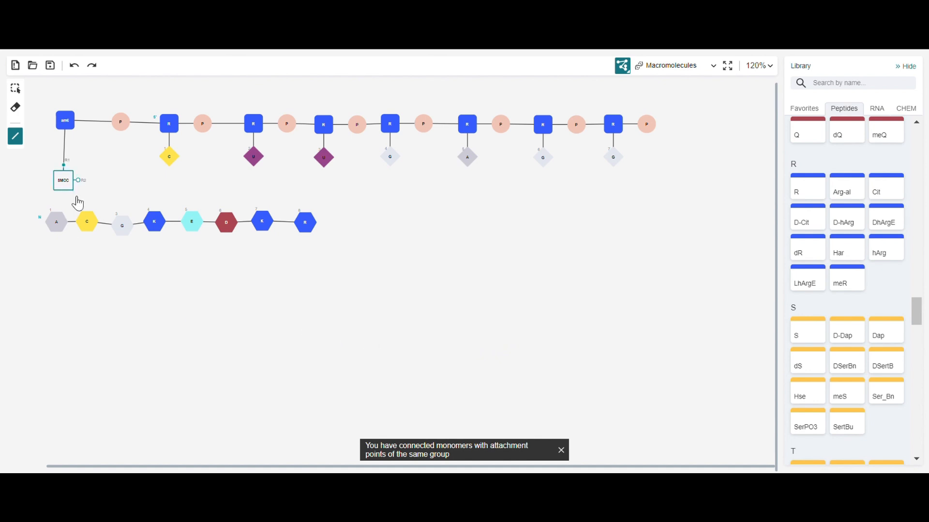
drag(78, 203, 97, 226)
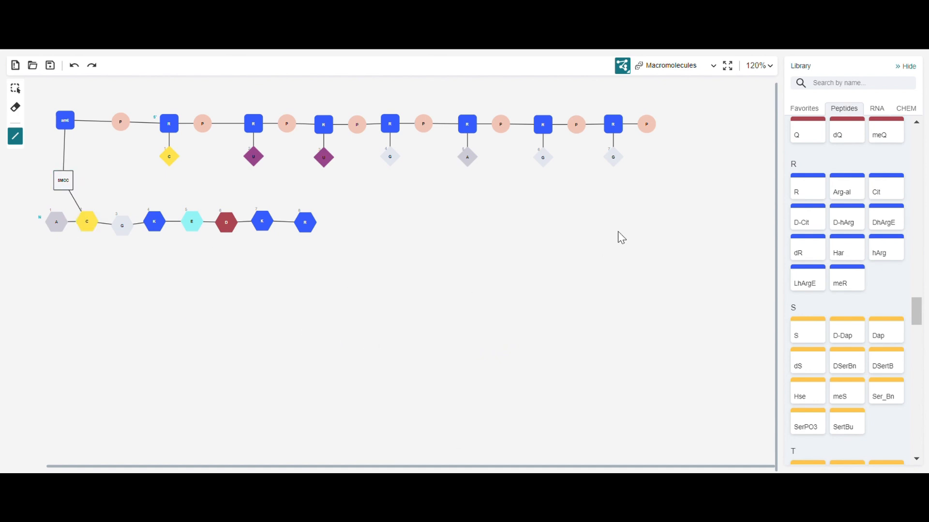
Switch the canvas layout from flex to snake mode.
click(623, 68)
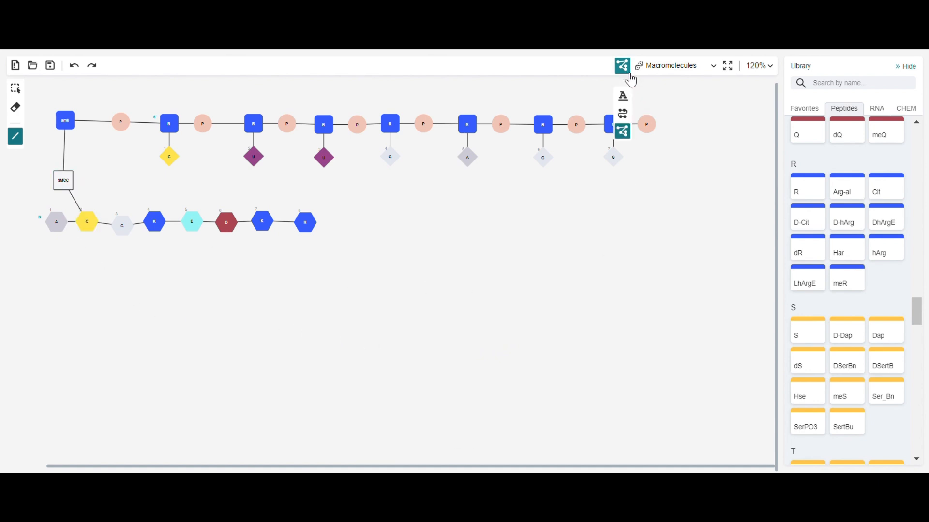
click(625, 115)
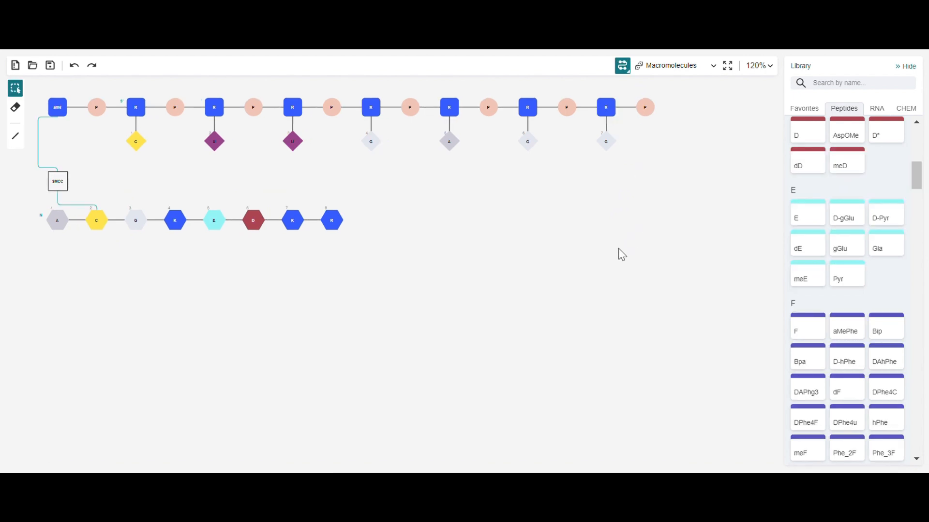
Save the conjugate structure in HELM format under the file name ketcher.
click(51, 66)
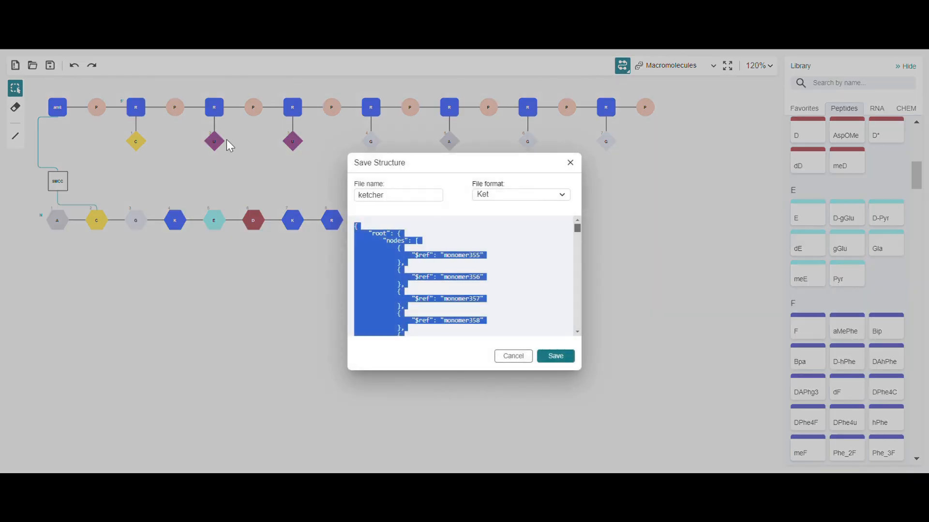
click(560, 194)
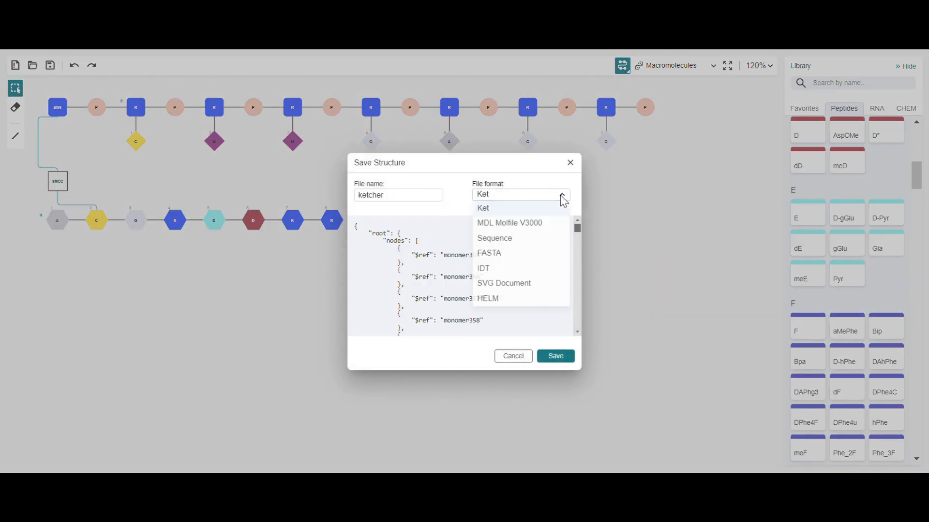
click(494, 300)
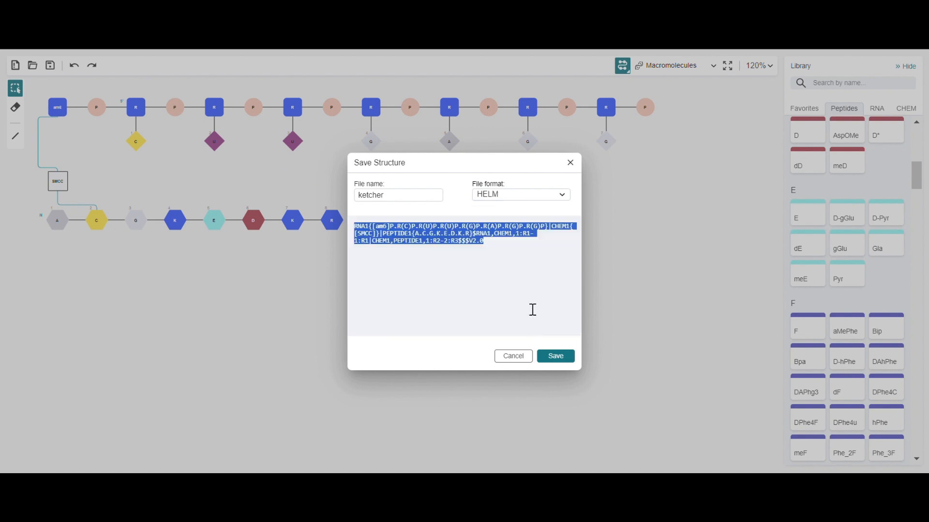
click(554, 353)
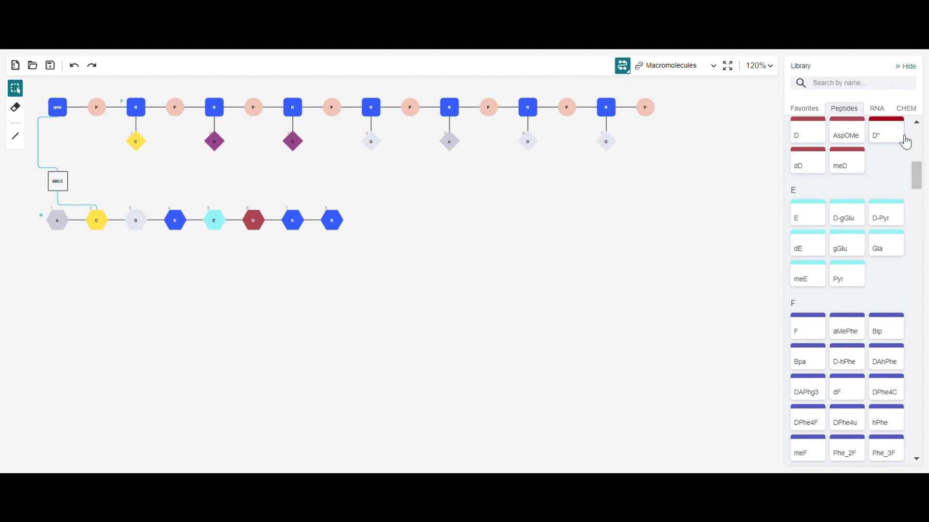
Place the CHEM monomer flsL on the canvas beneath the start of the peptide chain.
click(905, 110)
click(854, 206)
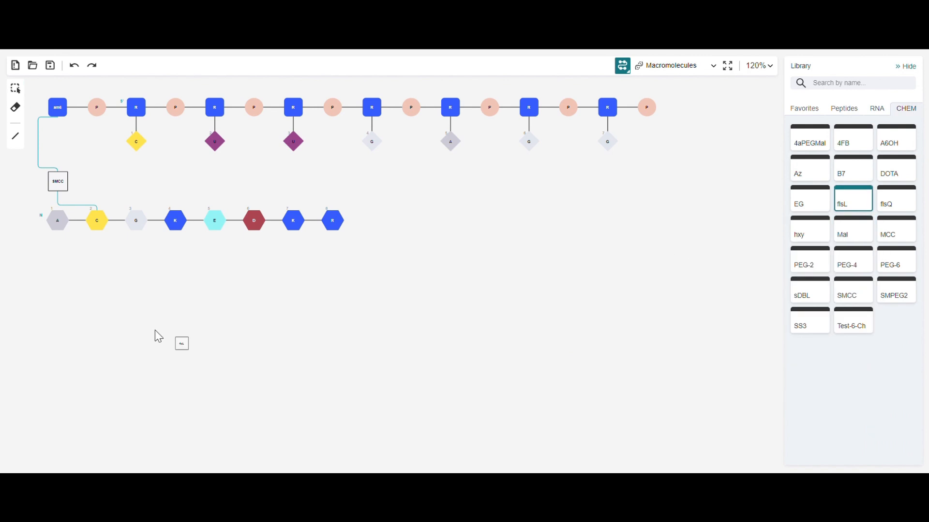
click(52, 262)
Switch to molecules mode and draw a six-carbon zigzag chain of single bonds in the empty area below the structures.
click(710, 68)
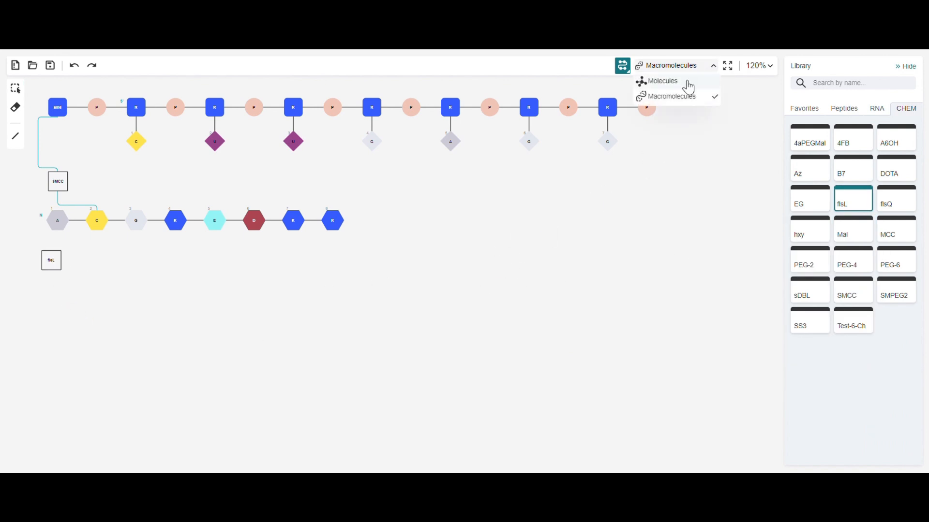
click(659, 83)
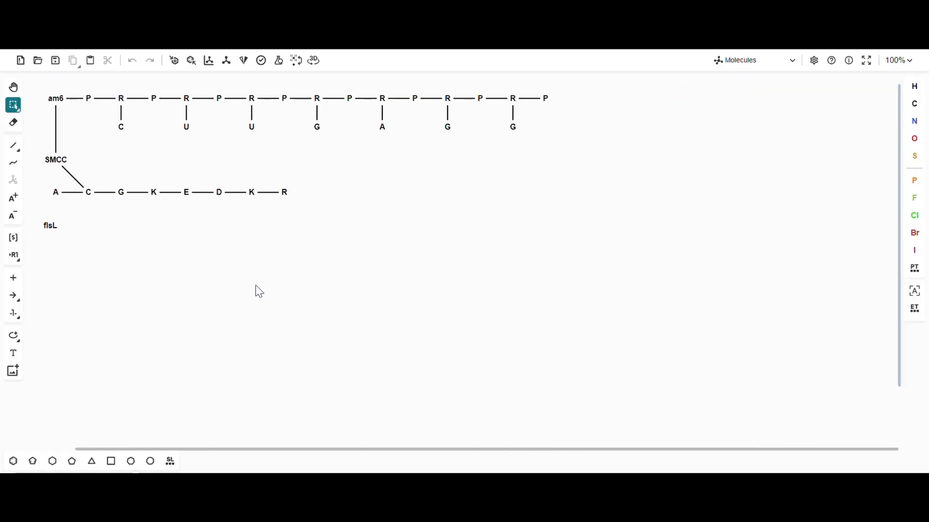
click(13, 146)
click(312, 324)
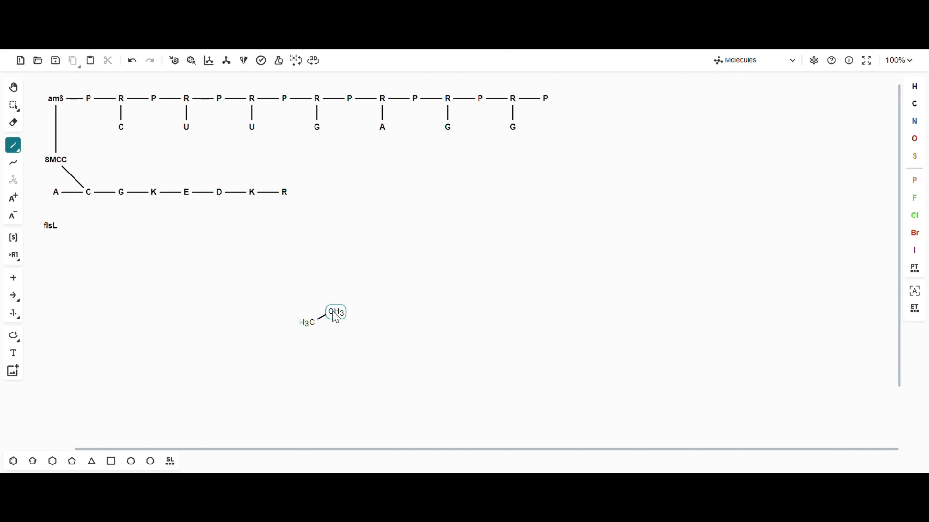
click(337, 314)
click(358, 333)
click(372, 314)
click(388, 322)
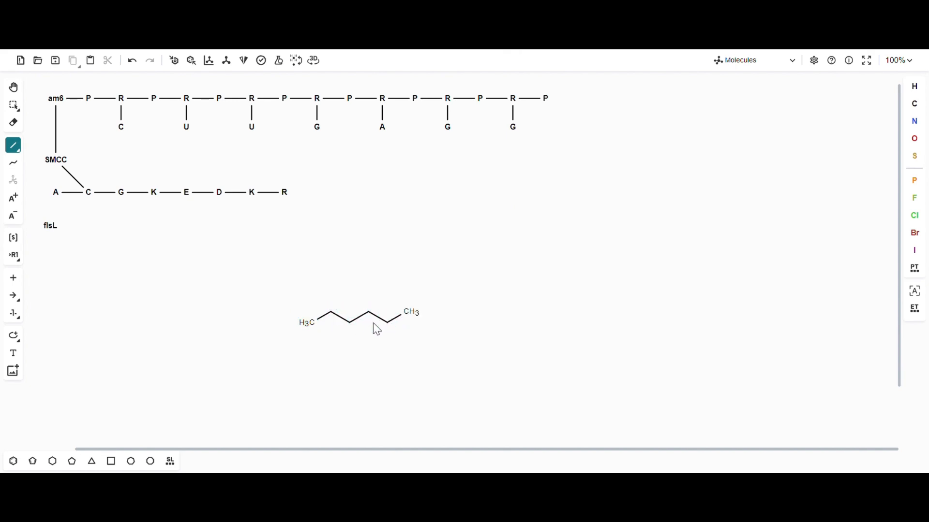
Turn the chain's start into a thiourea: double-bond a sulfur to the second carbon and change its two neighbouring carbons to nitrogen.
click(330, 313)
click(331, 303)
key(s)
key(n)
key(n)
Add attachment point R1 on the thiourea's outer nitrogen and R2 on the chain's terminal carbon.
right_click(307, 324)
click(319, 390)
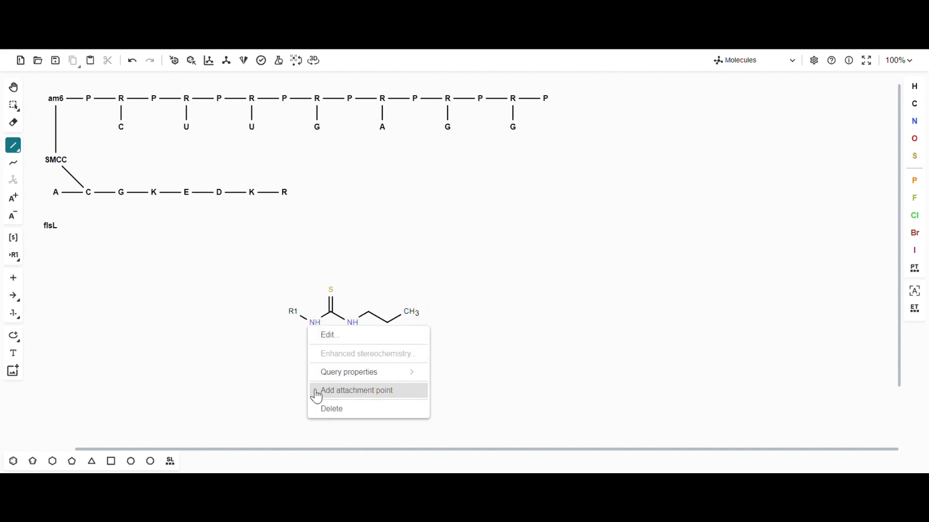
right_click(410, 324)
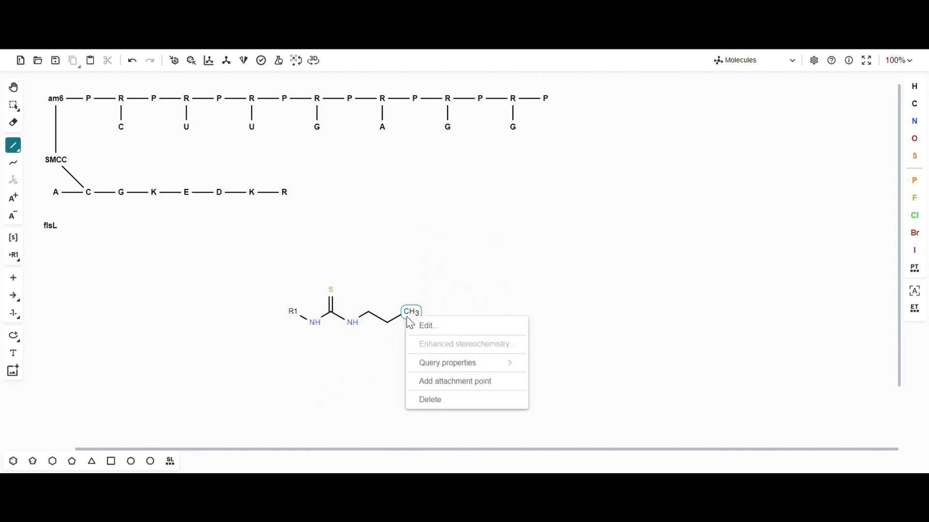
click(413, 387)
Return to macromolecules mode and set the canvas layout to flex, zoomed to 120%.
click(791, 71)
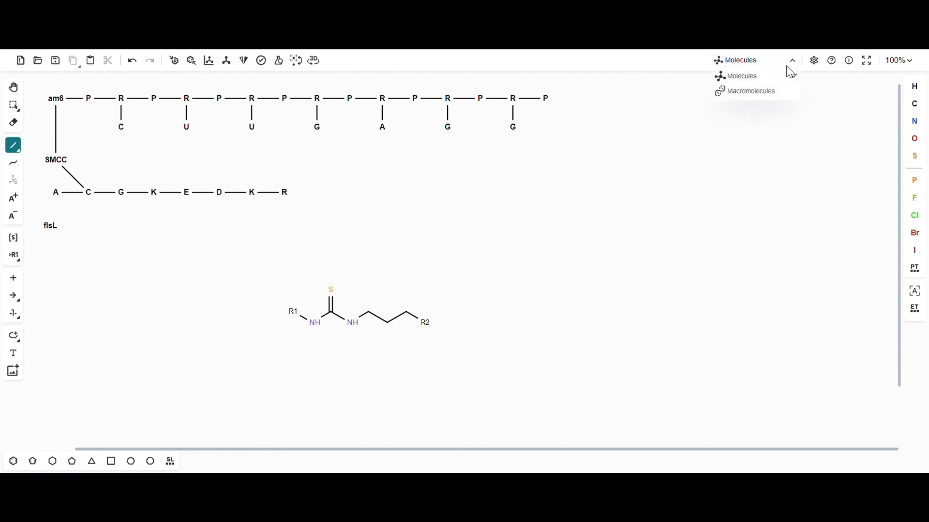
click(762, 98)
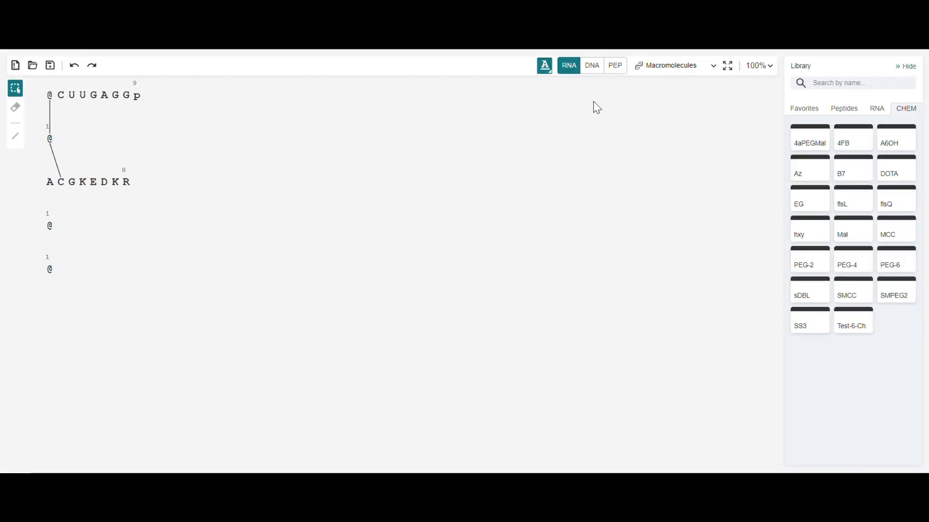
click(545, 68)
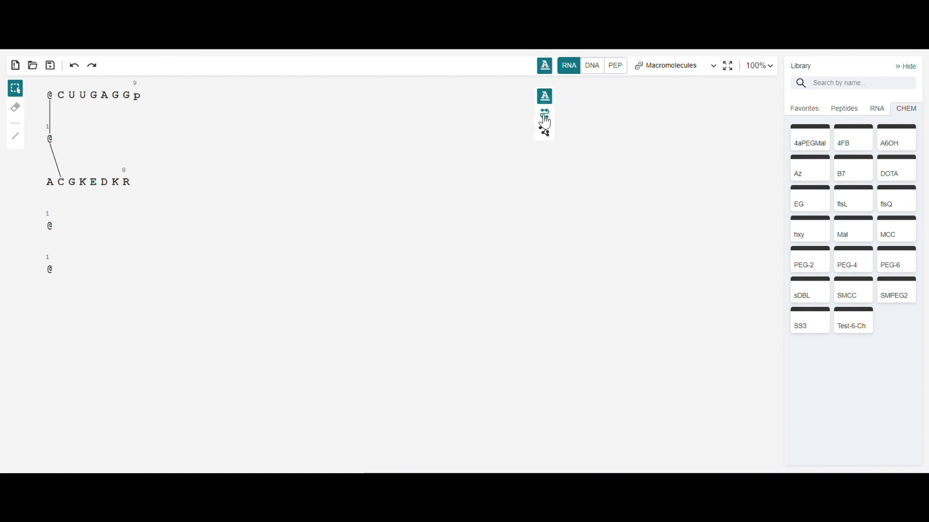
click(544, 137)
scroll(33, 95, up, 2)
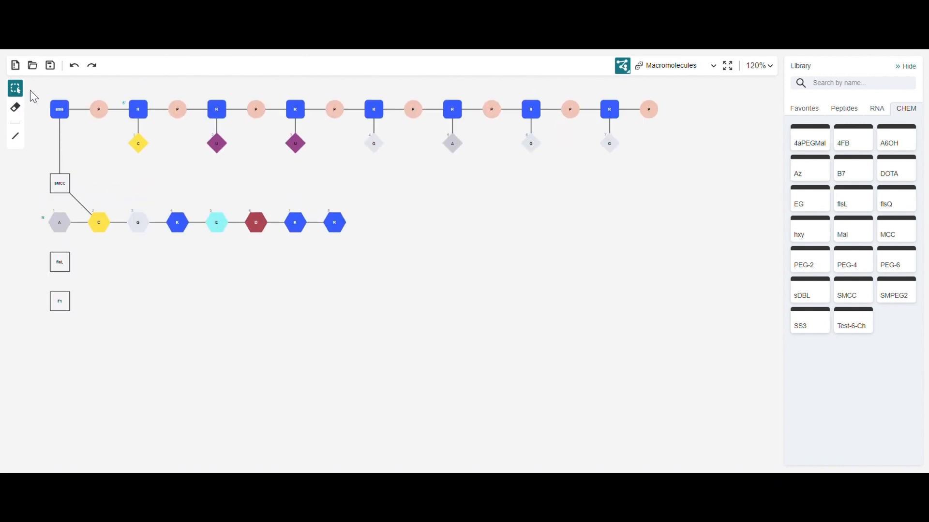
Start a new peptide row beneath F1 with three G monomers followed by D.
click(835, 108)
scroll(808, 193, down, 10)
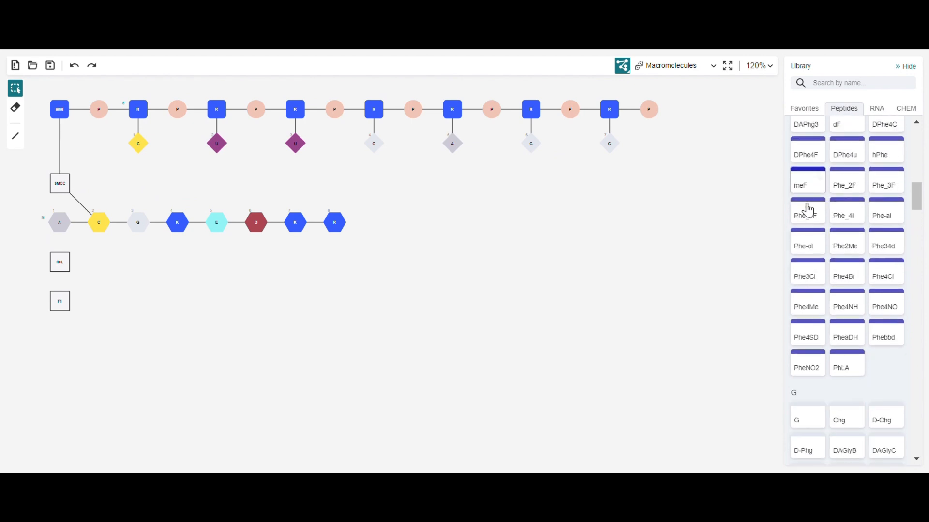
click(805, 332)
click(60, 347)
click(106, 357)
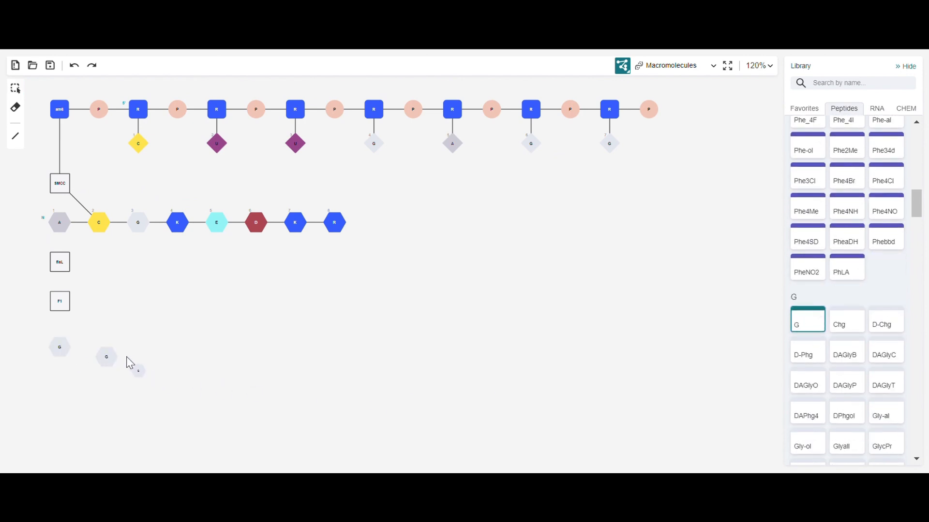
scroll(822, 252, up, 10)
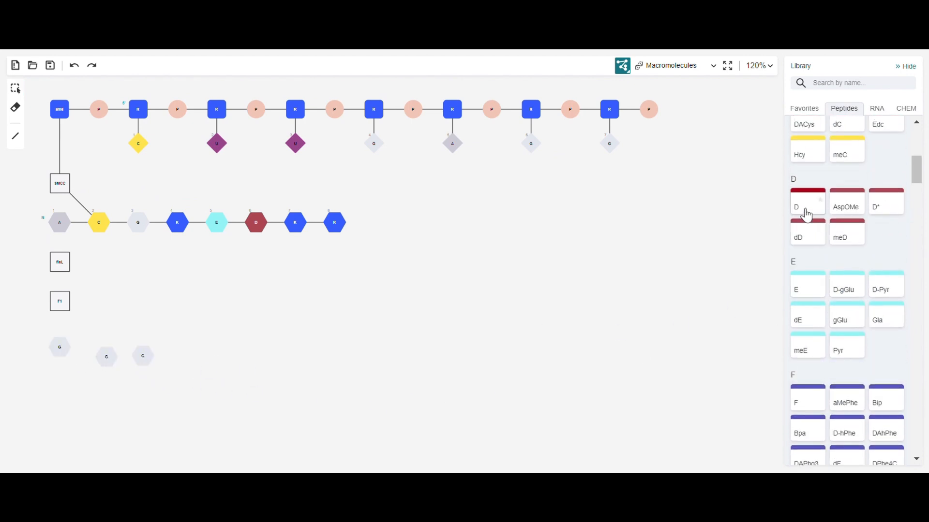
click(805, 203)
click(185, 352)
Extend the new peptide row with the monomers O and K.
scroll(851, 291, down, 10)
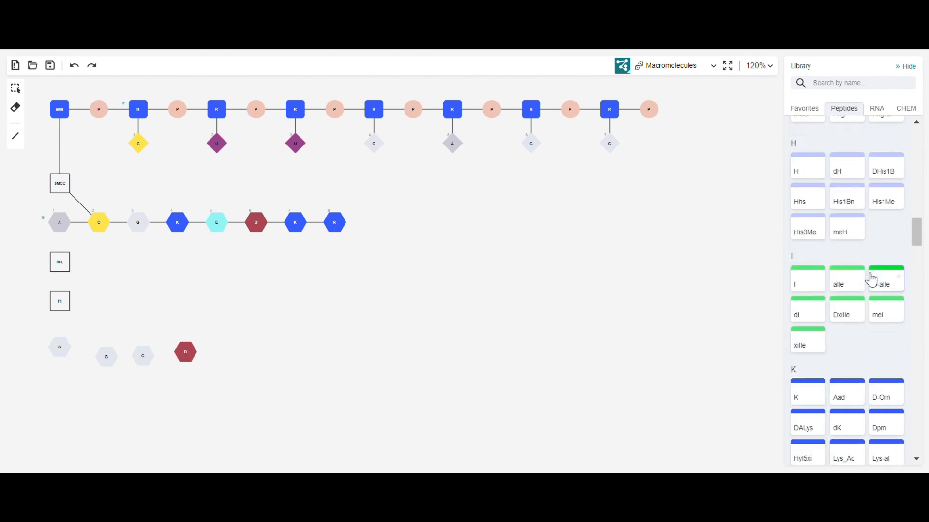
scroll(870, 280, down, 4)
click(811, 306)
click(240, 355)
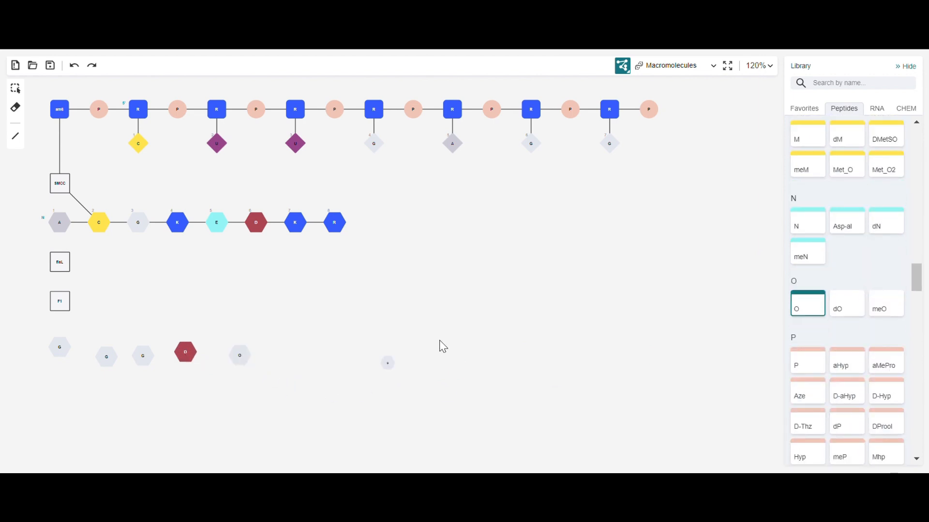
scroll(864, 270, up, 8)
click(803, 177)
click(277, 356)
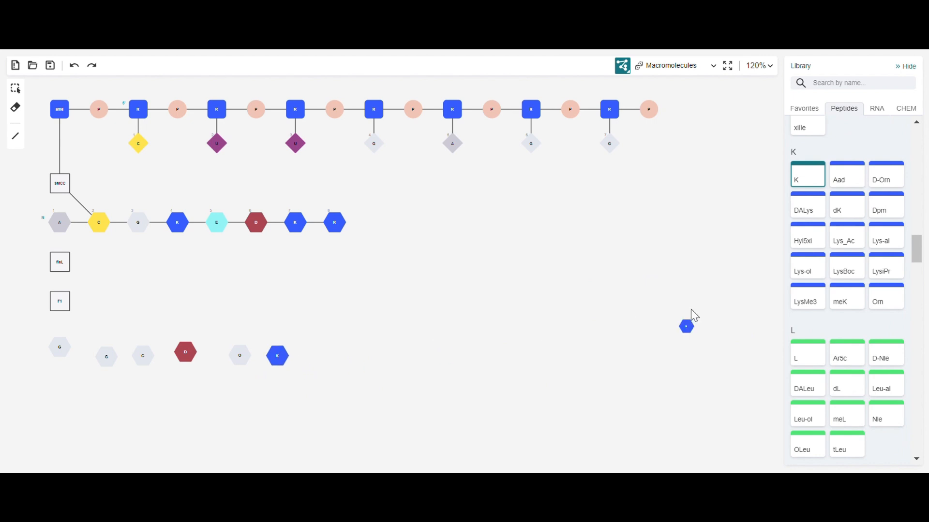
Add five more G monomers to the row after K.
scroll(883, 274, up, 8)
scroll(881, 275, up, 6)
click(801, 402)
click(321, 356)
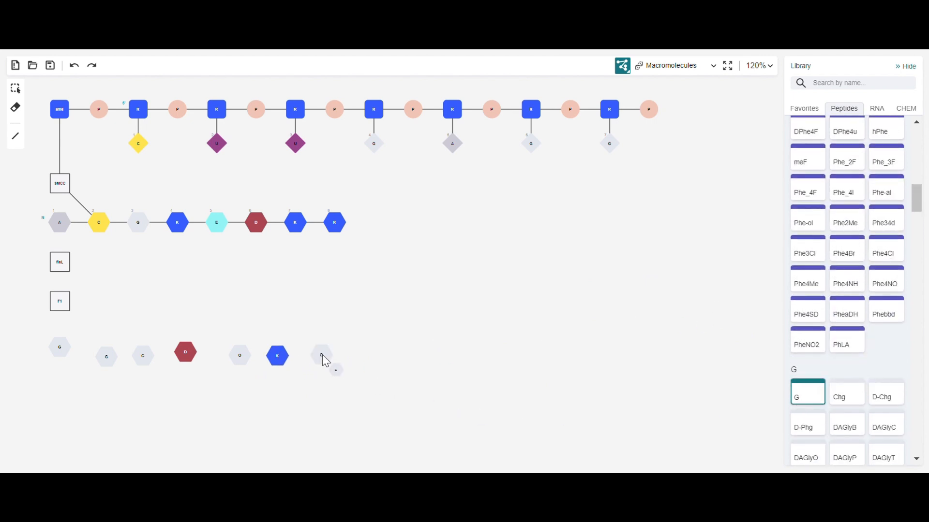
click(356, 357)
click(390, 357)
click(422, 356)
click(461, 356)
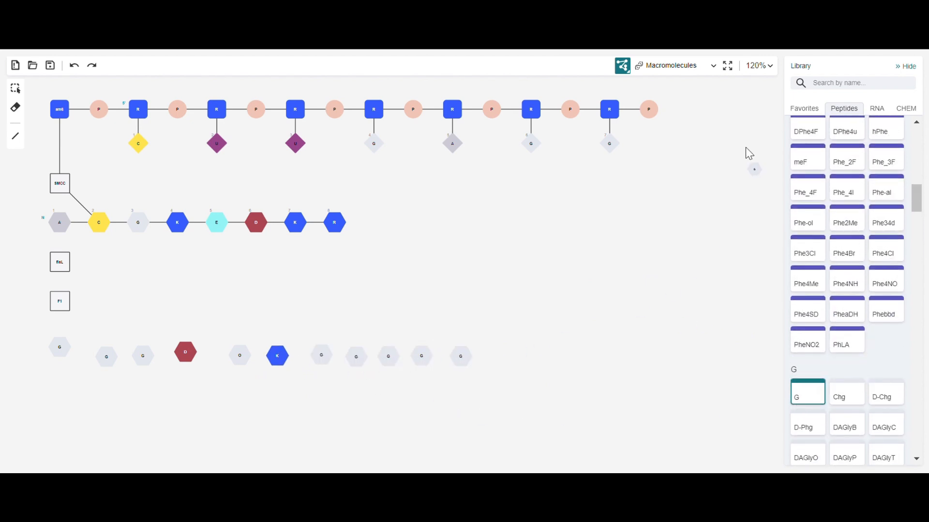
Search the peptide library for "c-terminal ami", place Am- at the end of the row, and clear the search.
click(832, 84)
text(c-terminal)
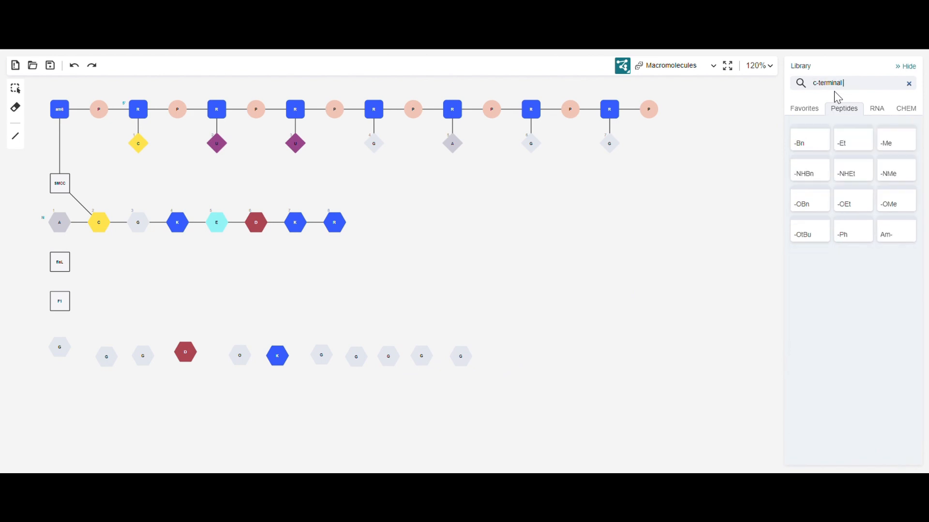
text( ami)
click(811, 139)
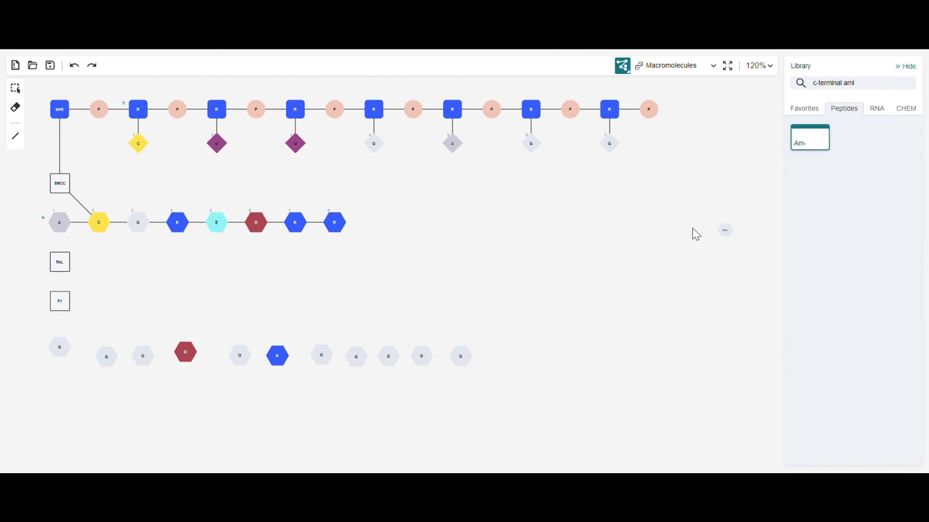
click(503, 357)
click(906, 83)
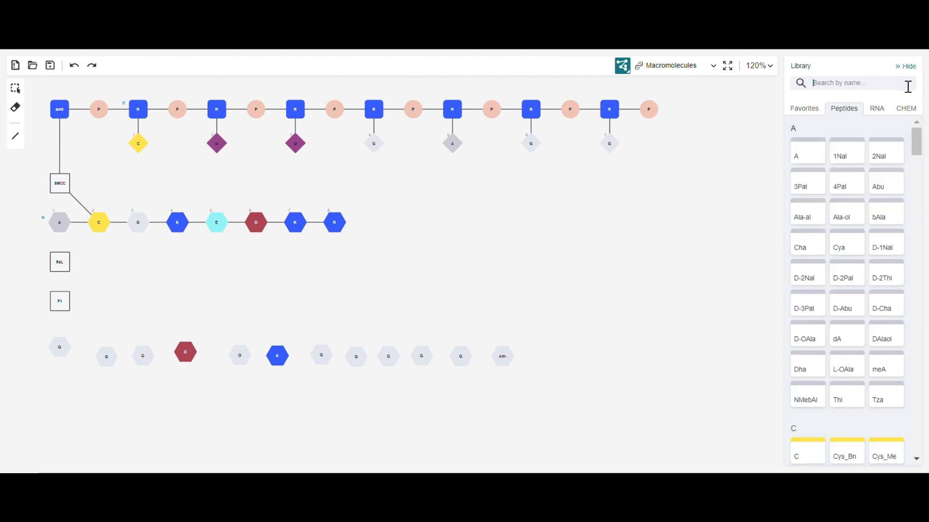
Bond the twelve monomers of the new row in order from the first G to Am-.
click(15, 136)
drag(59, 347, 106, 357)
drag(106, 357, 143, 356)
mouse_move(143, 356)
mouse_down()
mouse_move(228, 365)
mouse_move(240, 357)
mouse_move(502, 357)
mouse_up()
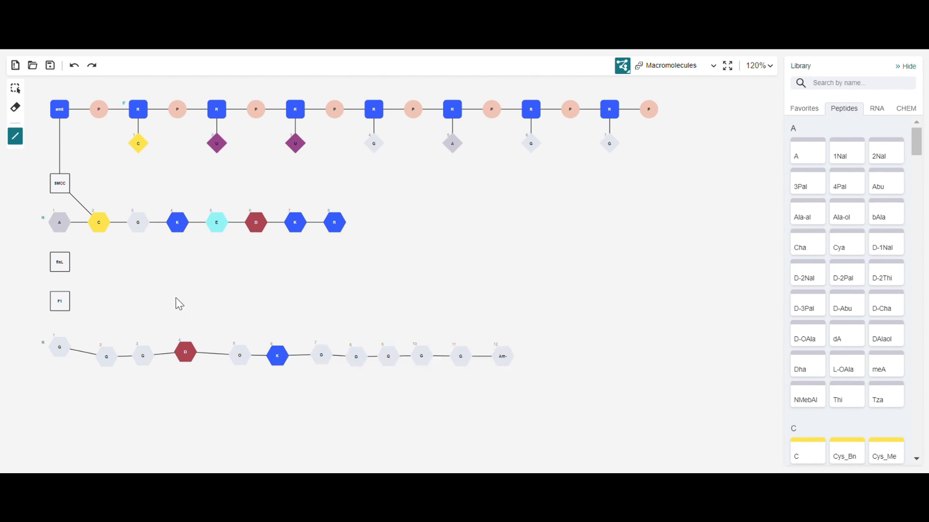
Bond F1 to flsL using attachment point R1 on both, and bond F1 to the first G of the new peptide.
drag(60, 301, 63, 265)
click(398, 303)
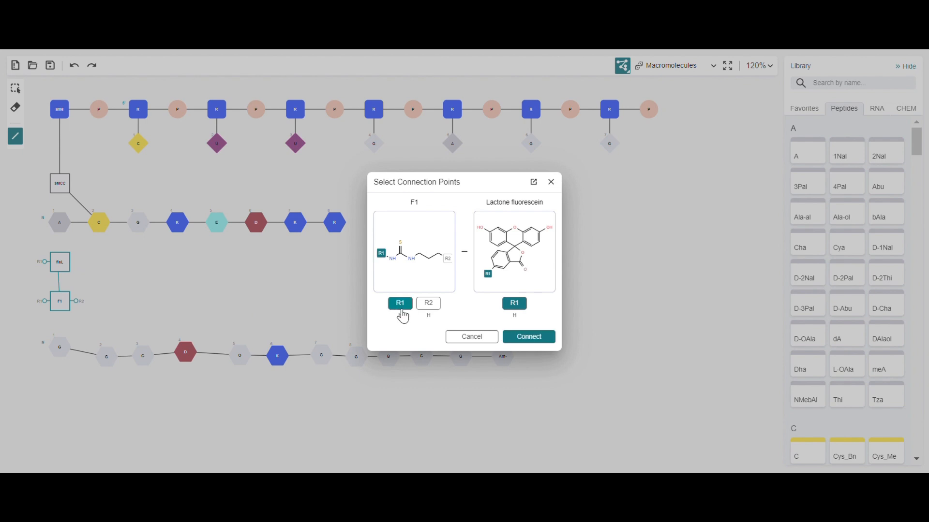
click(512, 338)
drag(60, 302, 59, 347)
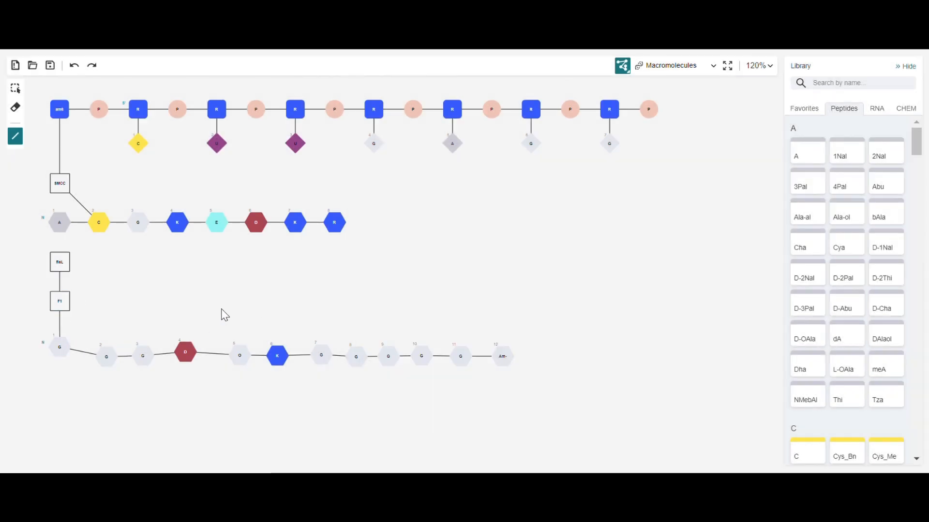
Switch the canvas layout from flex to snake mode, and from snake to sequence mode.
click(623, 66)
click(623, 120)
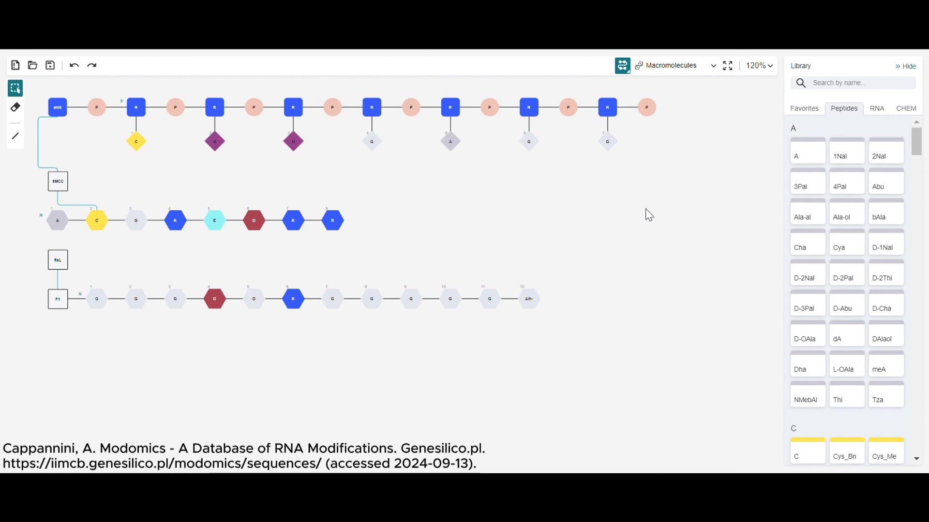
click(628, 71)
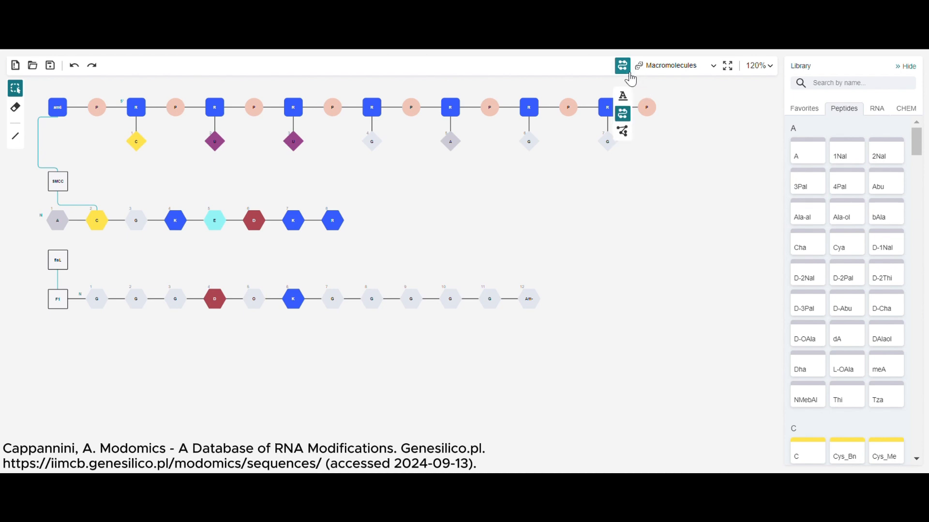
click(624, 97)
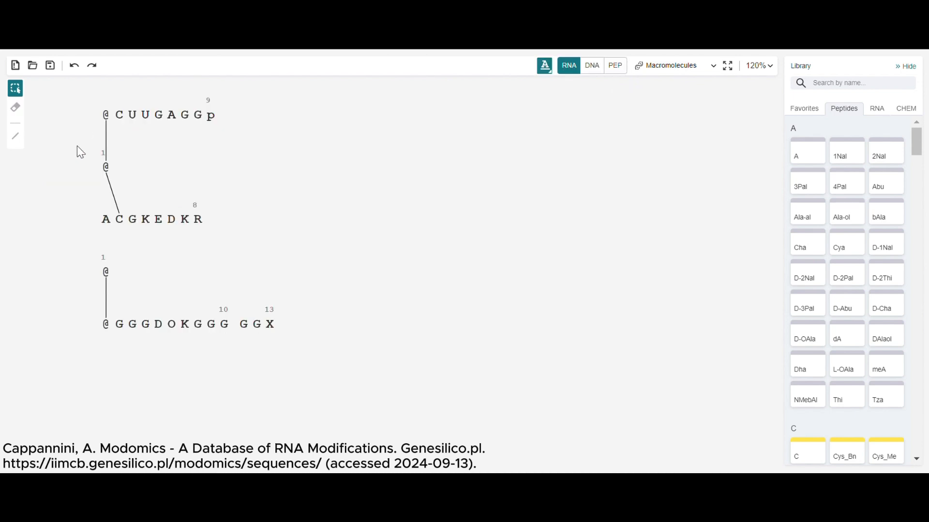
Load the FASTA RNA sequence from a file and add it to the canvas.
scroll(47, 153, down, 2)
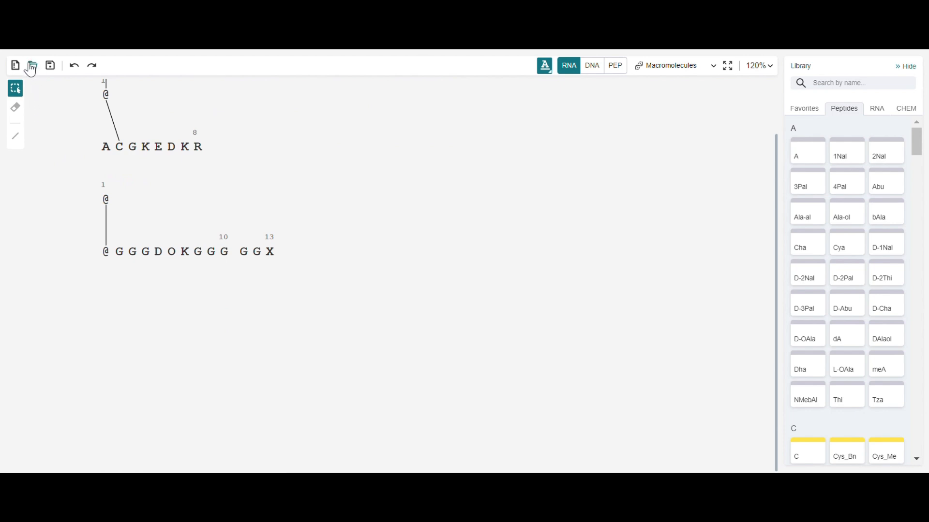
click(31, 68)
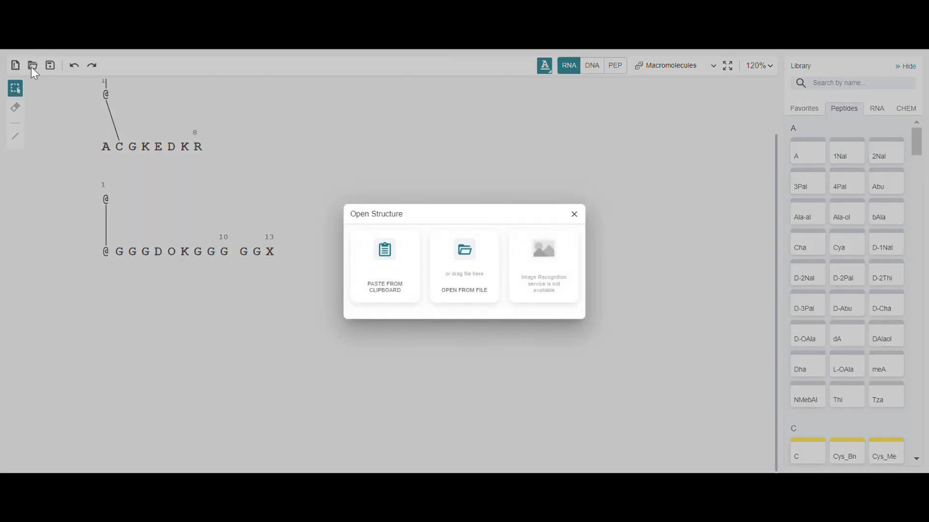
click(465, 258)
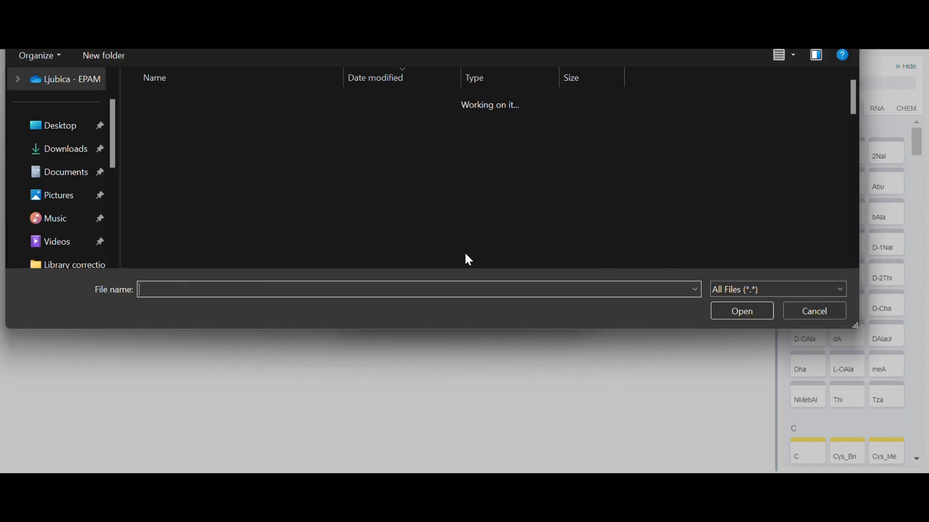
click(206, 226)
click(721, 313)
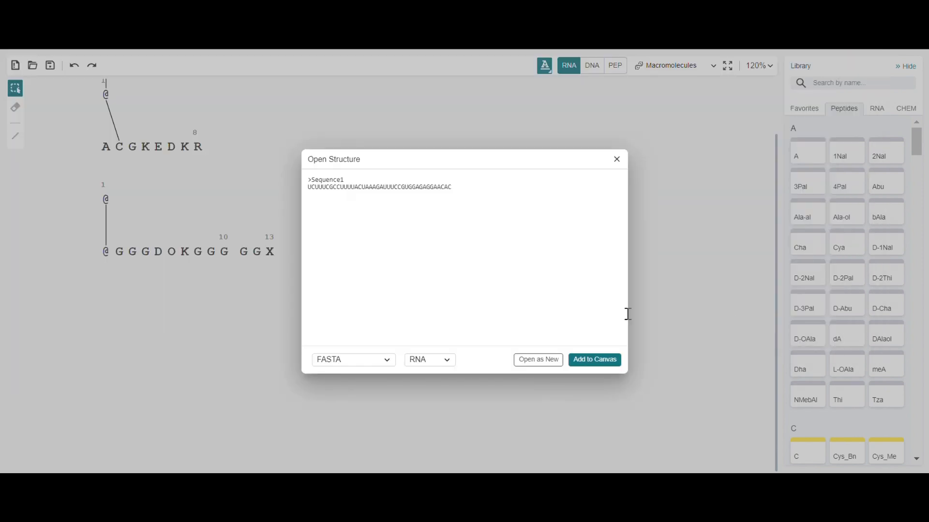
click(605, 360)
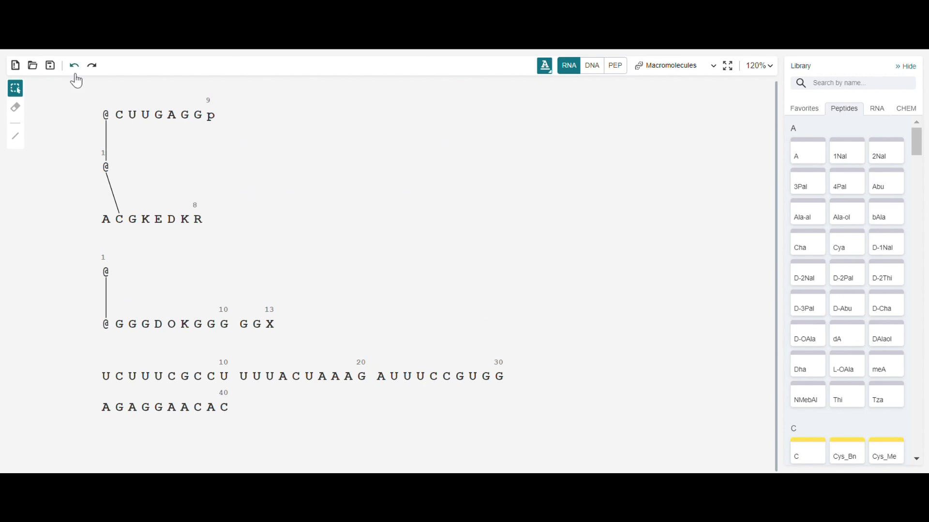
Paste the RNA sequence from the clipboard as a structure in FASTA format and add it to the canvas.
scroll(77, 126, down, 3)
click(33, 67)
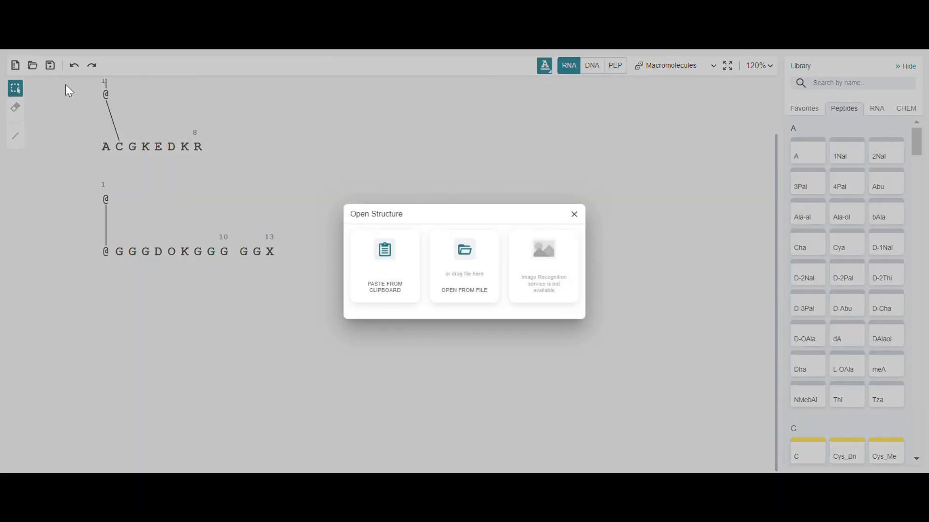
click(375, 276)
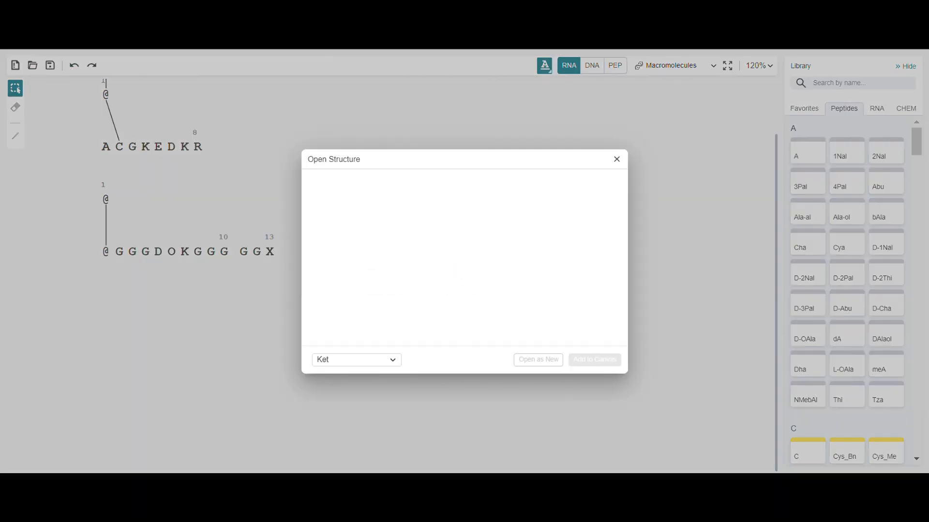
text(>Sequence1 UCUUUCGCCUUUUACUAAAGAUUUCCGUGGAGAGGAACAC)
click(390, 362)
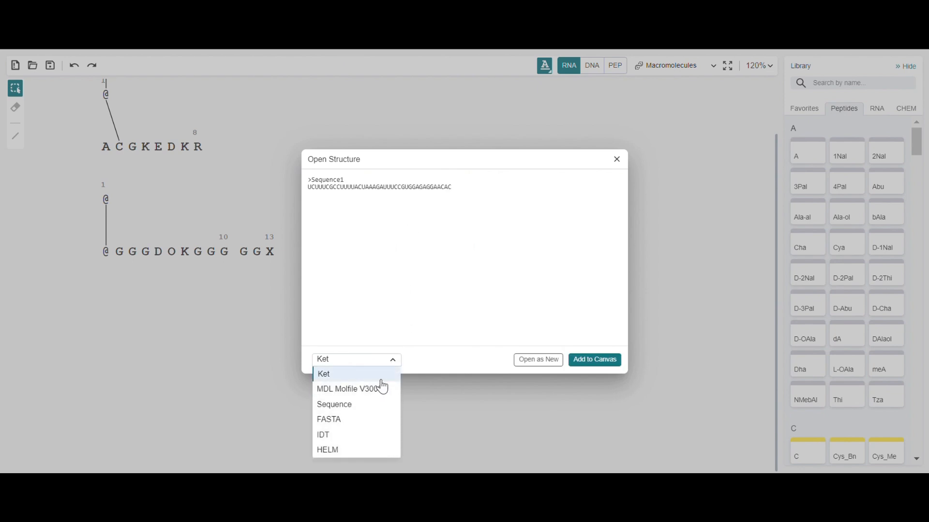
click(380, 420)
click(582, 368)
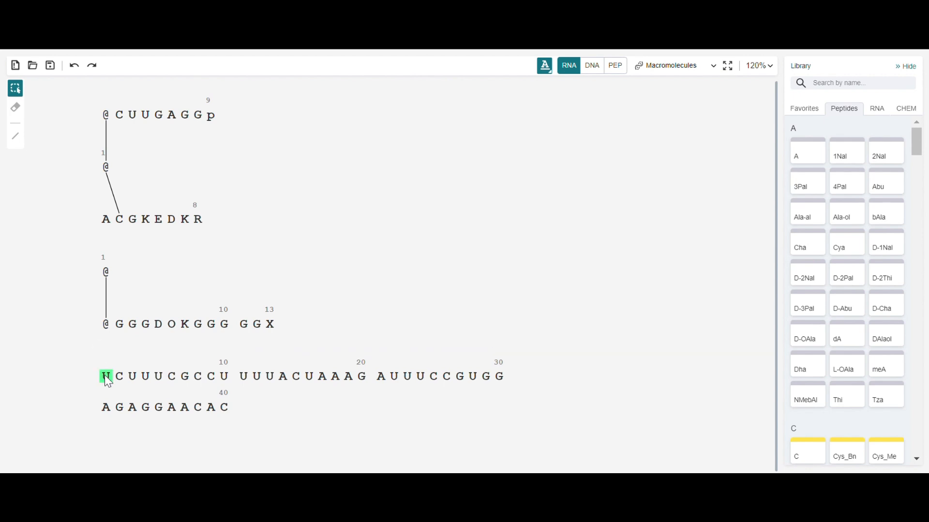
Change the base of the U nucleotides at positions 1, 13, 16 and 23 to psiU, found by searching "pseudo".
shift+click(408, 376)
right_click(410, 381)
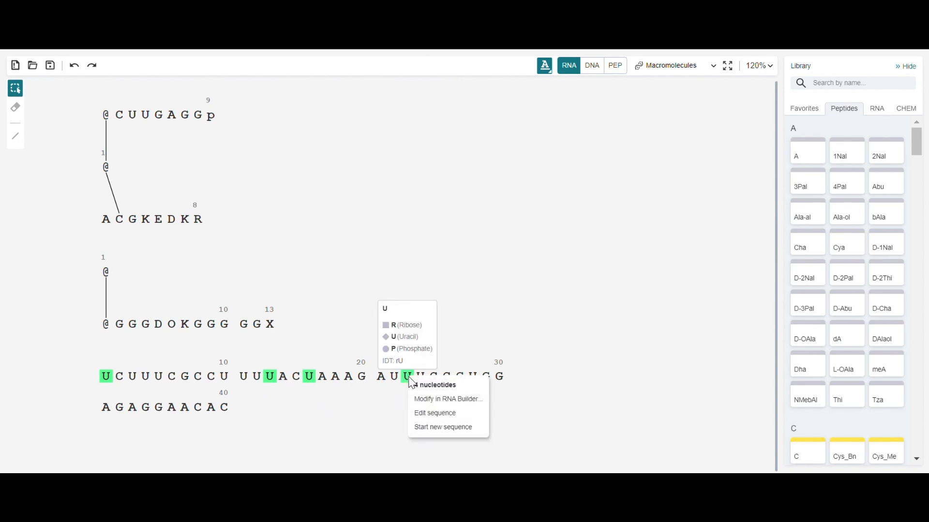
click(453, 399)
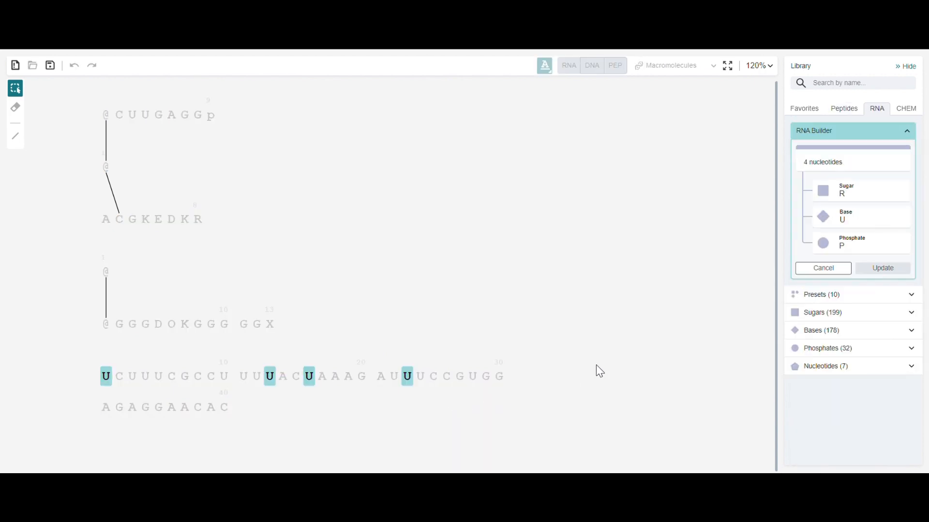
click(824, 220)
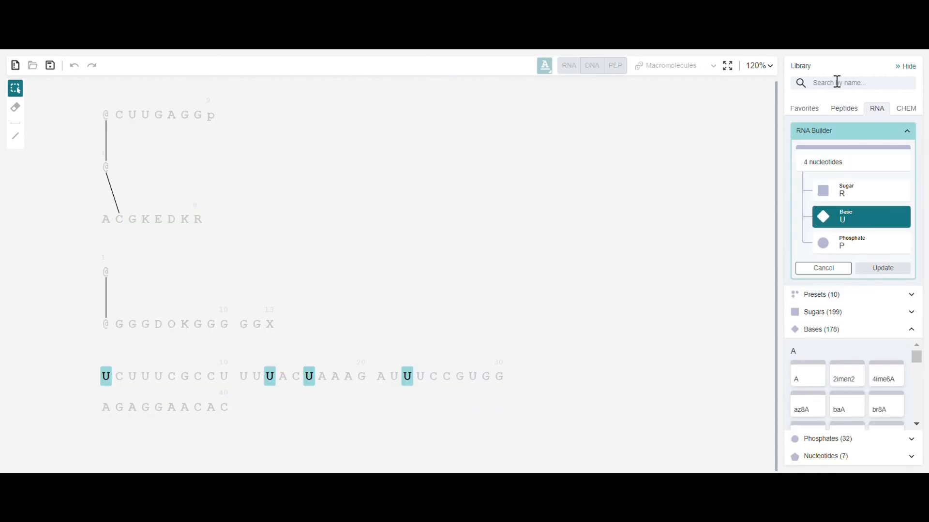
text(pseudo)
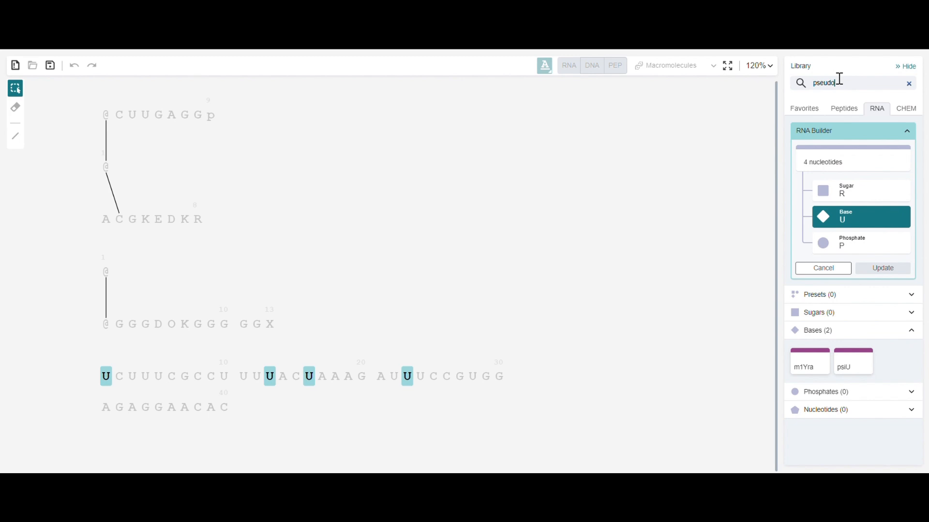
click(852, 367)
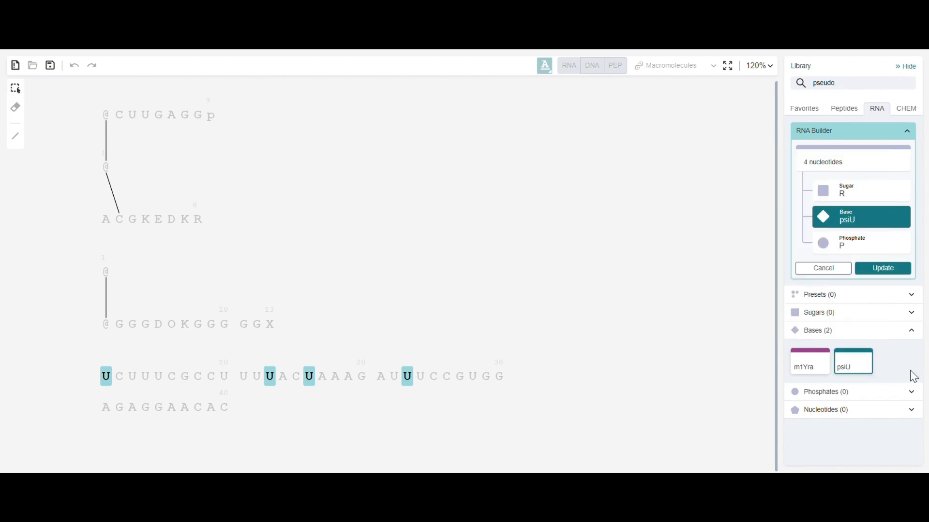
click(894, 273)
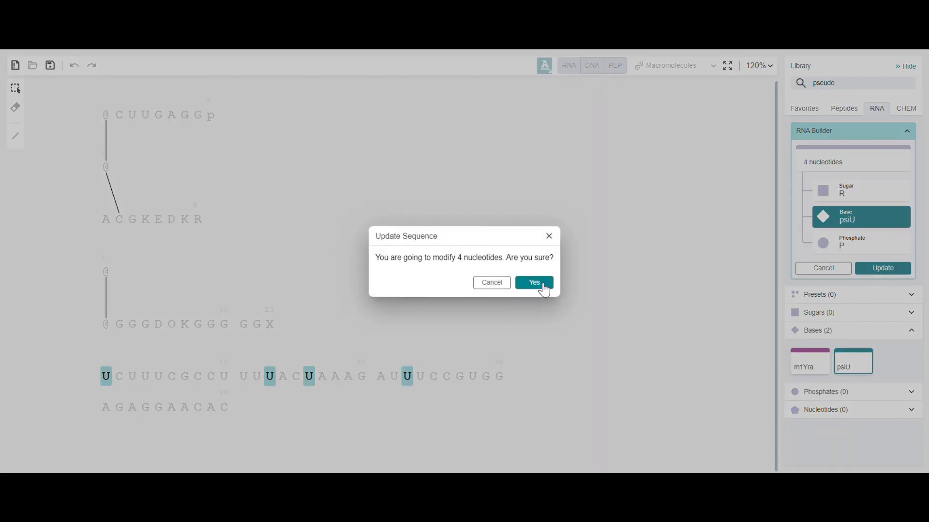
click(539, 285)
Change the sugar of nucleotides G7, U11 and C15 in the RNA sequence to MOE, found by searching "moe".
click(184, 377)
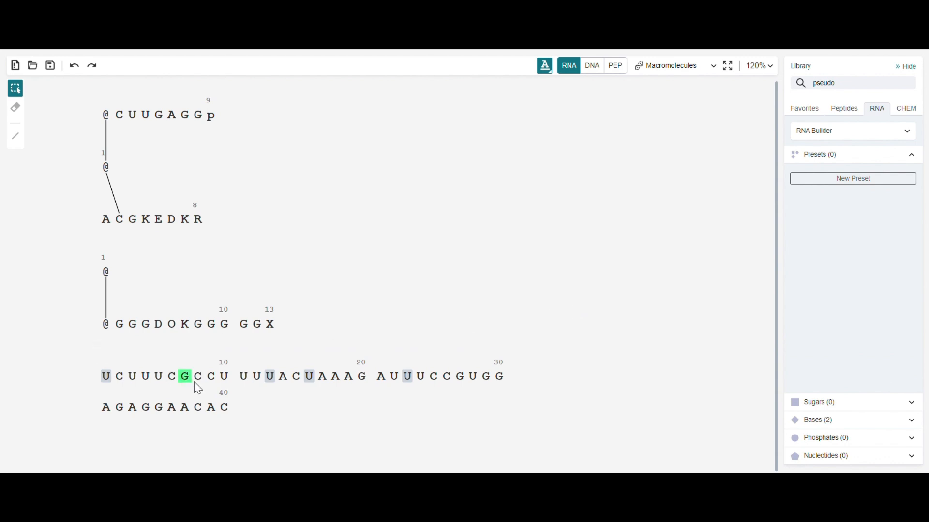
right_click(297, 377)
click(312, 400)
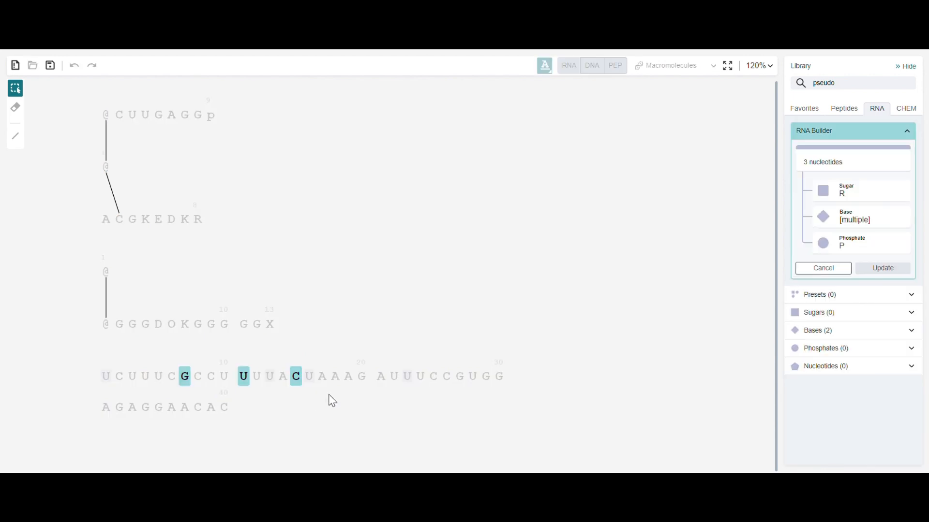
click(824, 190)
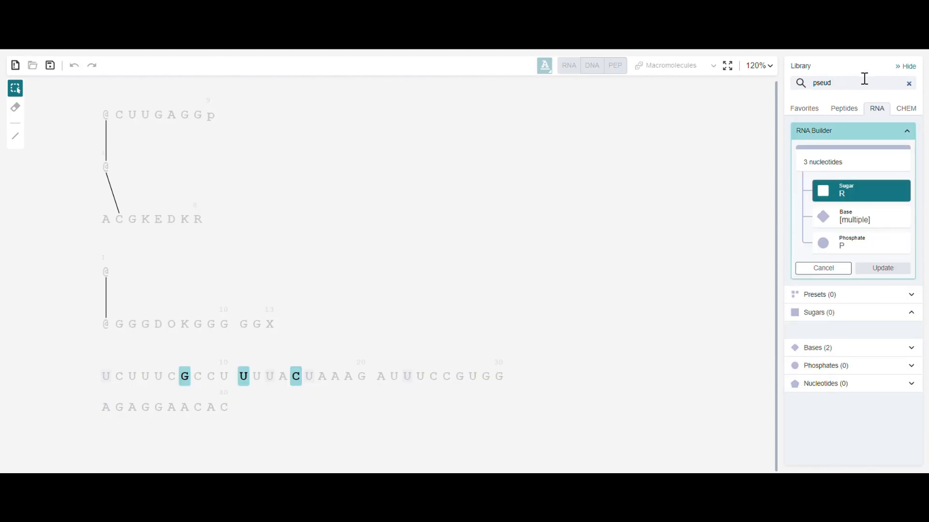
key(BackSpace)
key(BackSpace)
key(BackSpace)
key(BackSpace)
key(BackSpace)
text(moe)
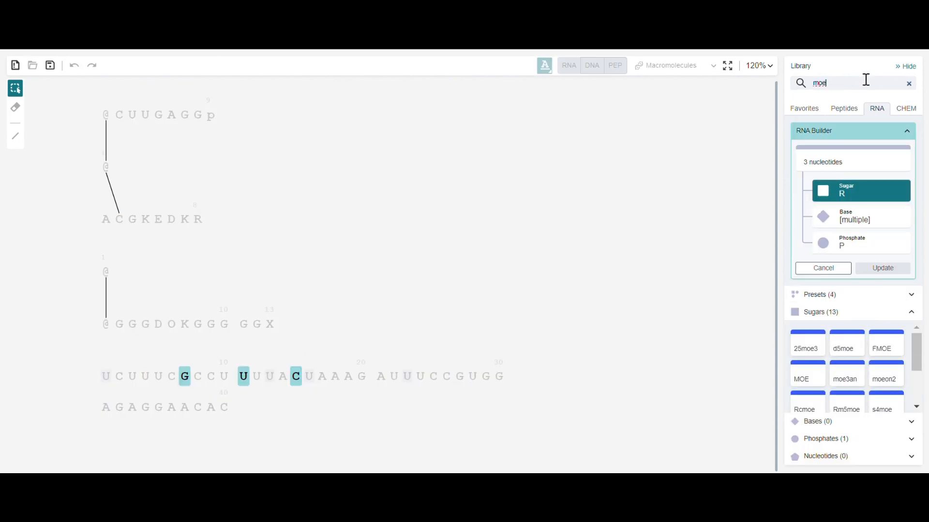
click(817, 385)
click(883, 269)
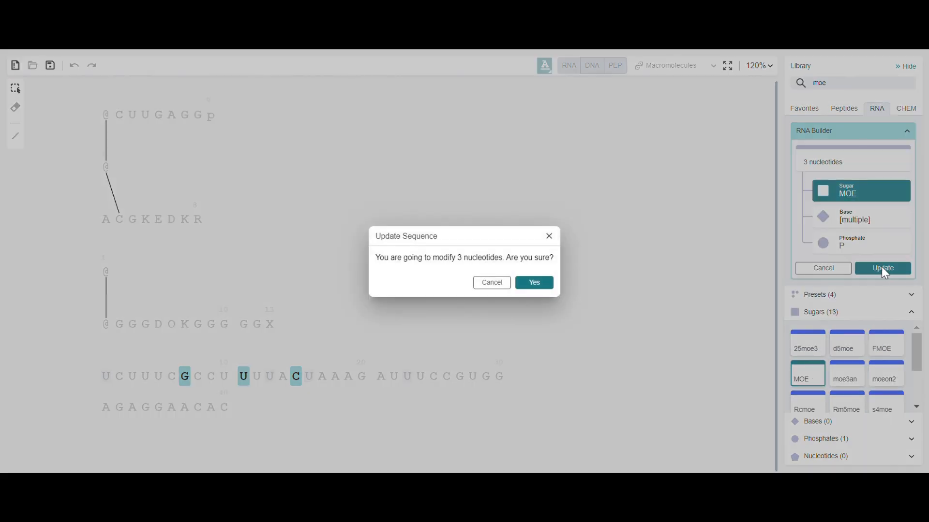
click(534, 283)
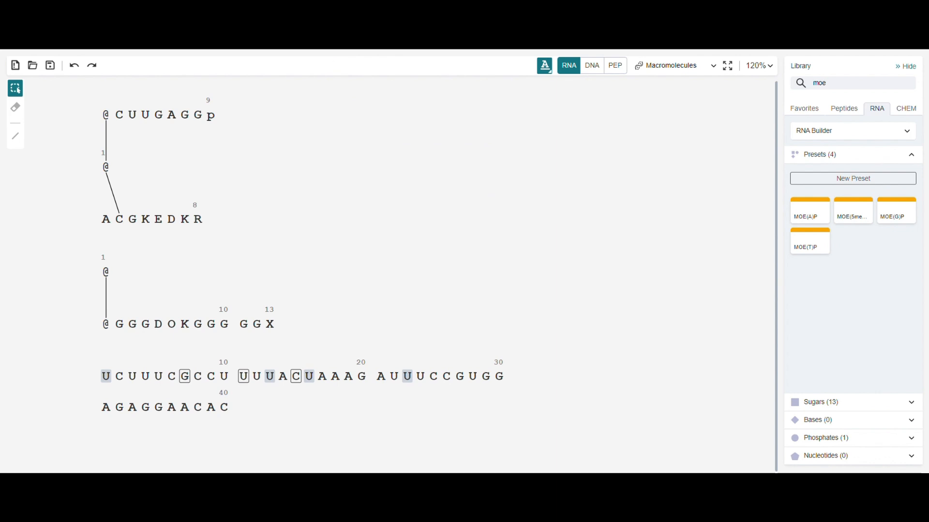
Restore the KETCHER and THANKYOU sequences below the RNA strand.
scroll(525, 192, down, 1)
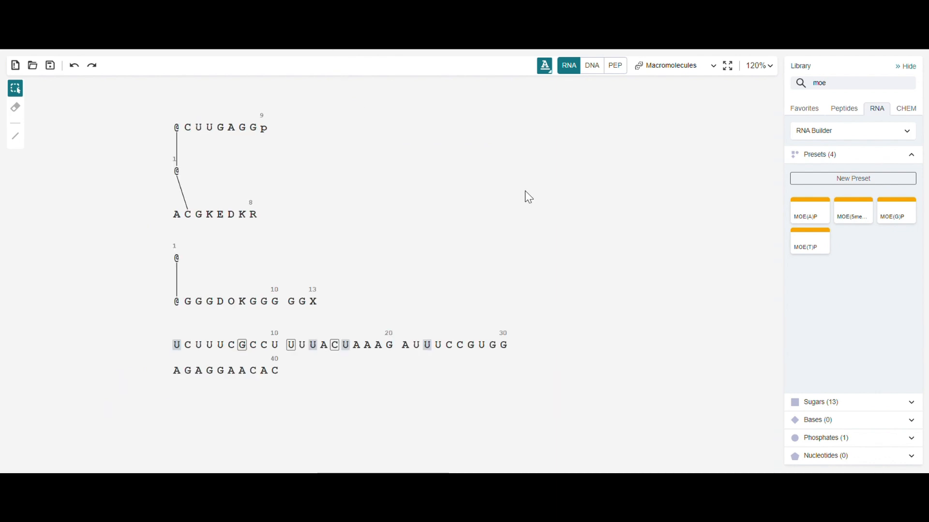
key(ctrl+z)
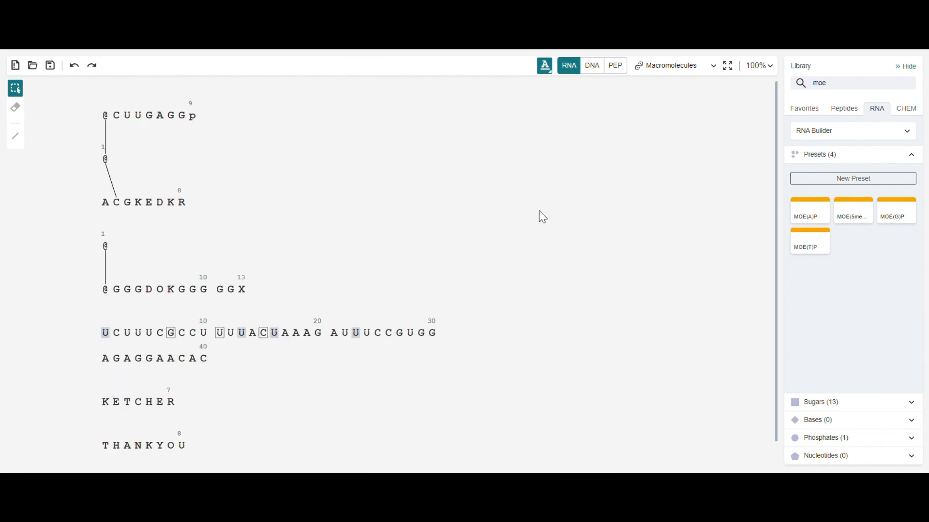
scroll(539, 210, left, 5)
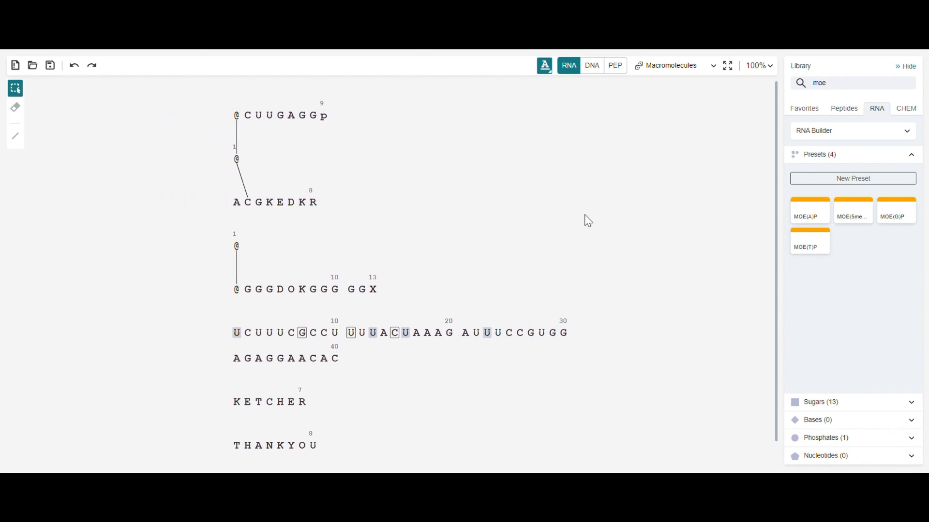